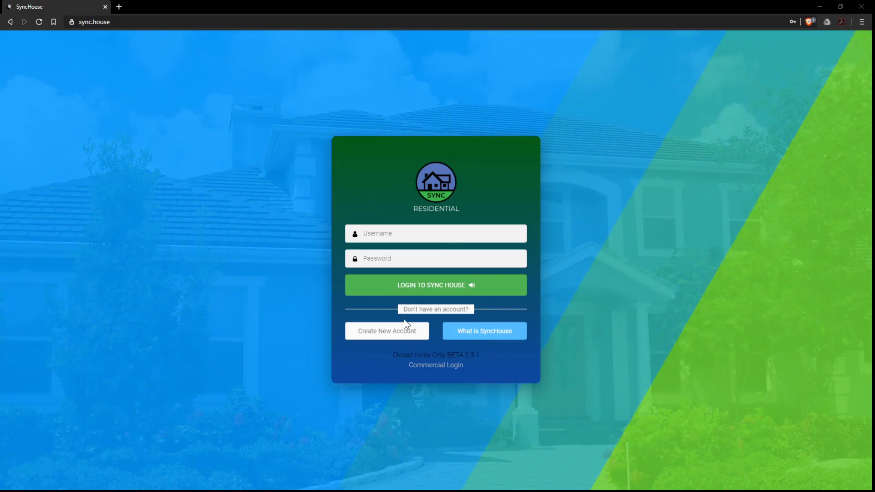
Log in with the saved autofill account, then select the scoreboard points value on the dashboard
left_click(87, 22)
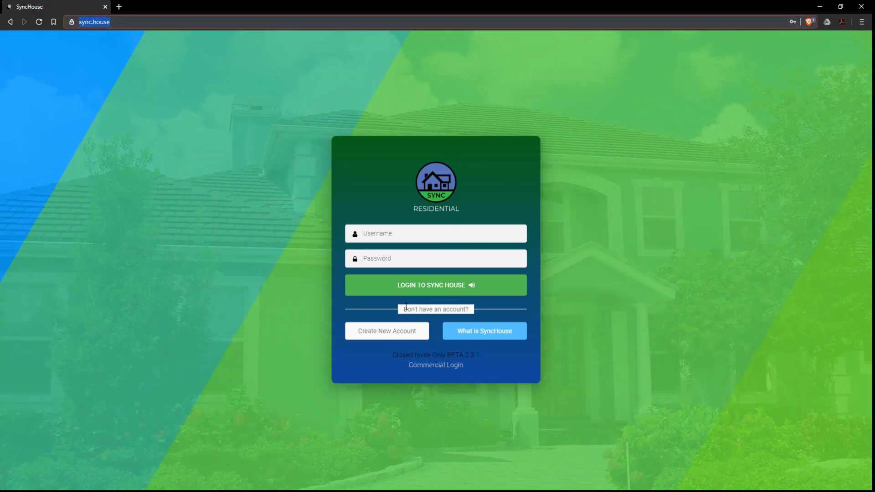
left_click(412, 234)
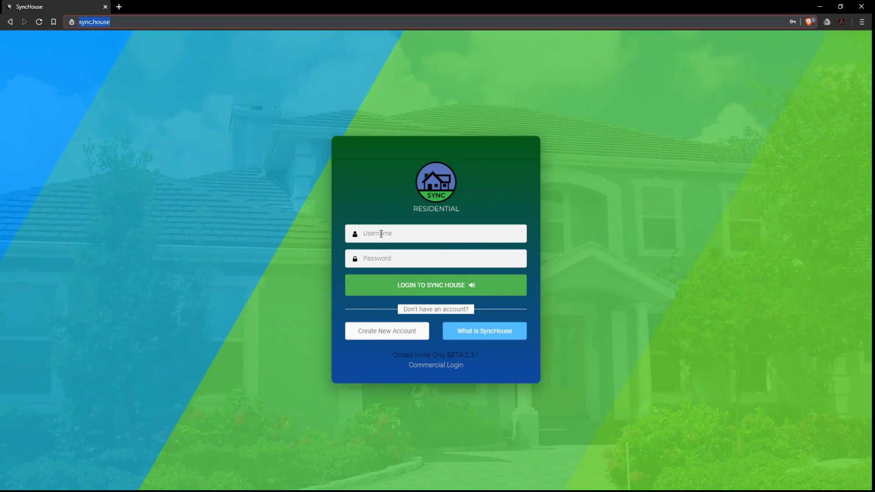
left_click(412, 234)
left_click(417, 263)
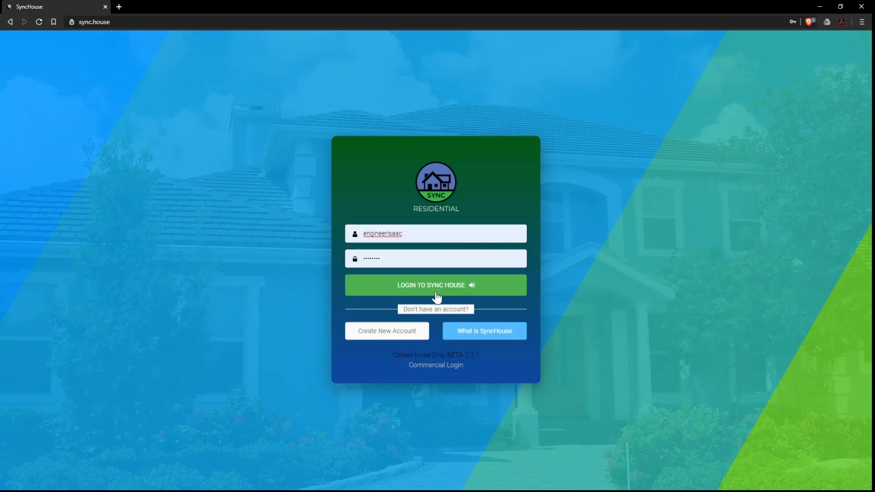
left_click(437, 296)
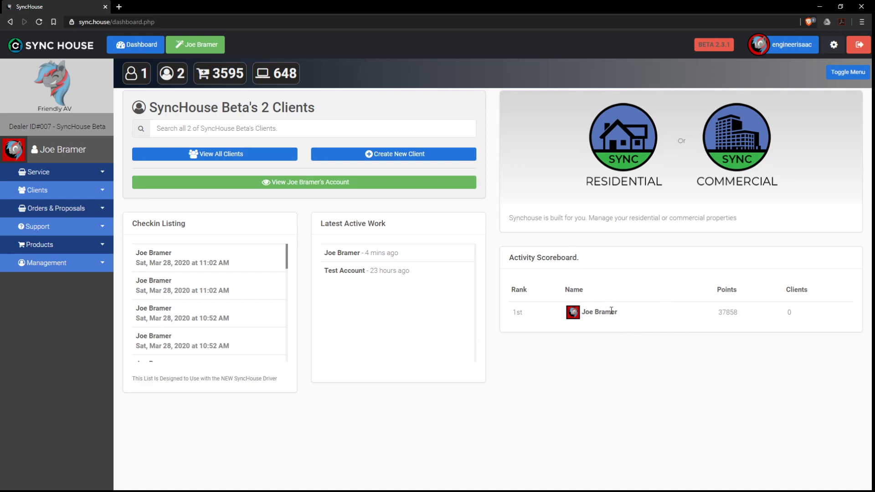
double_click(749, 315)
left_click(749, 318)
left_click(390, 158)
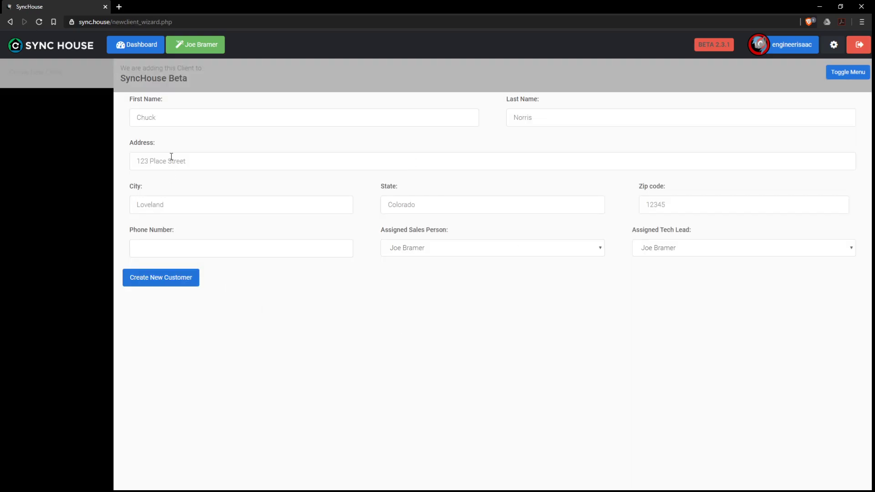
left_click(209, 119)
left_click(578, 111)
left_click(355, 159)
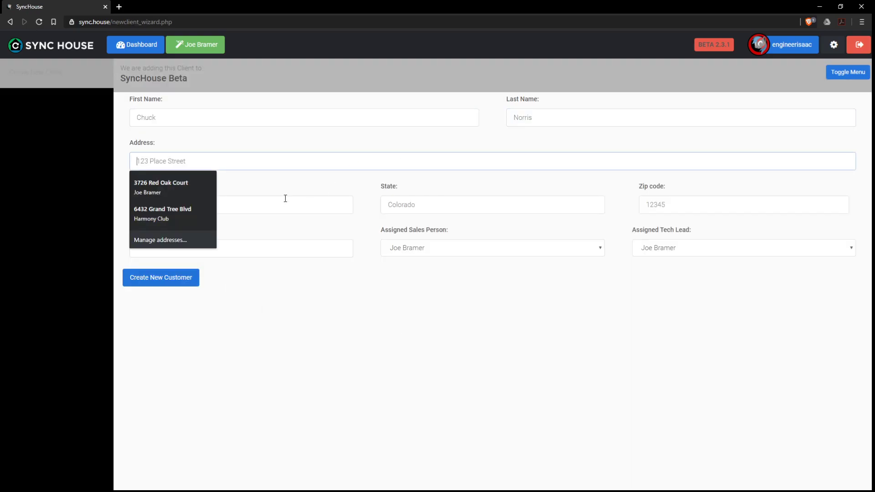
left_click(449, 319)
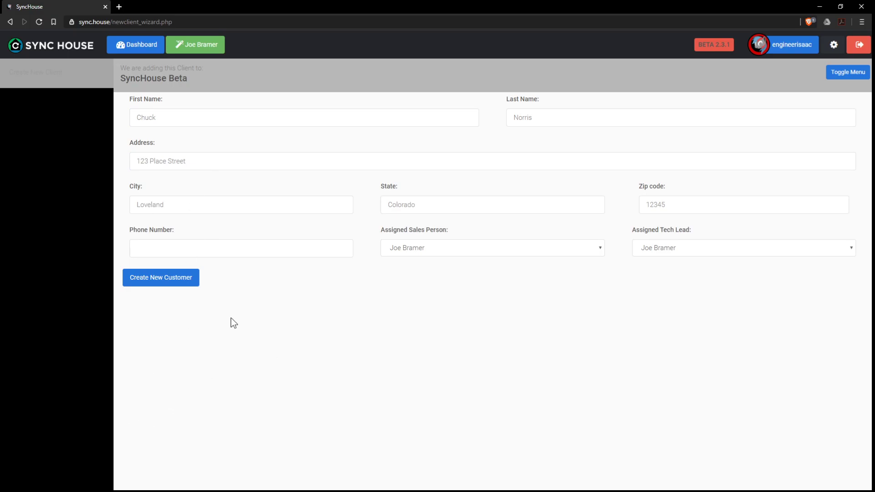
left_click(69, 48)
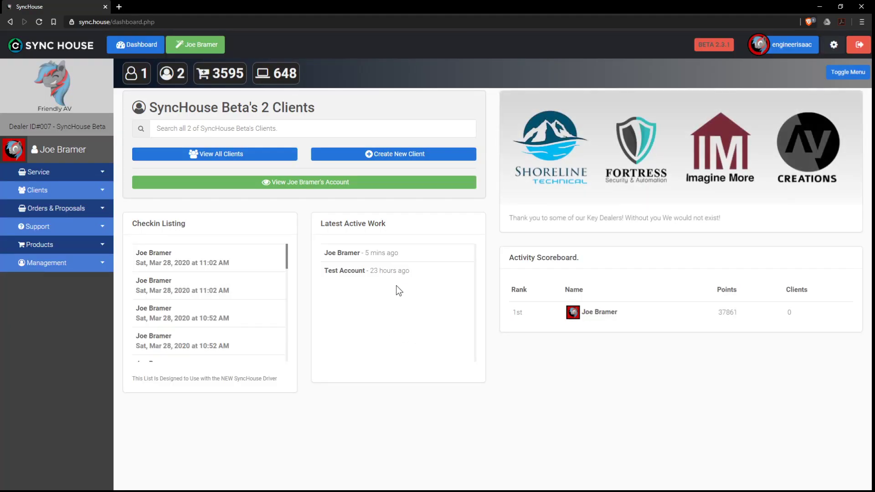
Open the second client from View All Clients and select its Lead Tech, IP, MAC, speed values
left_click(212, 155)
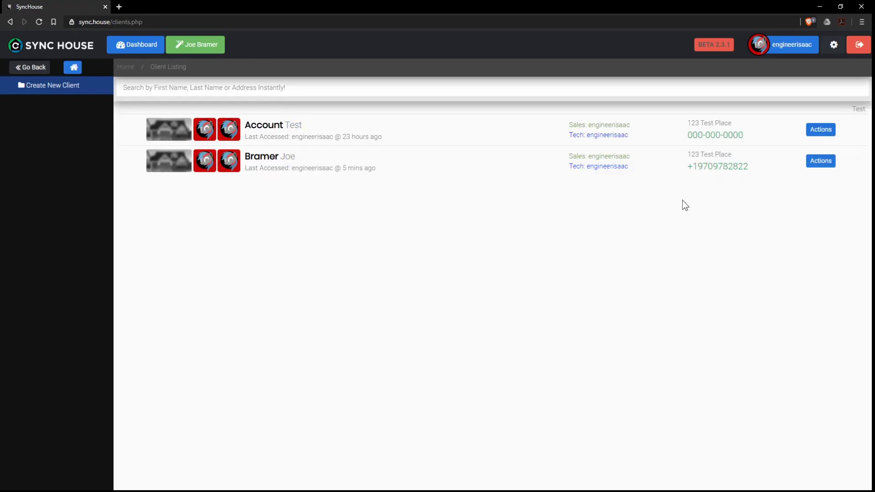
left_click(267, 160)
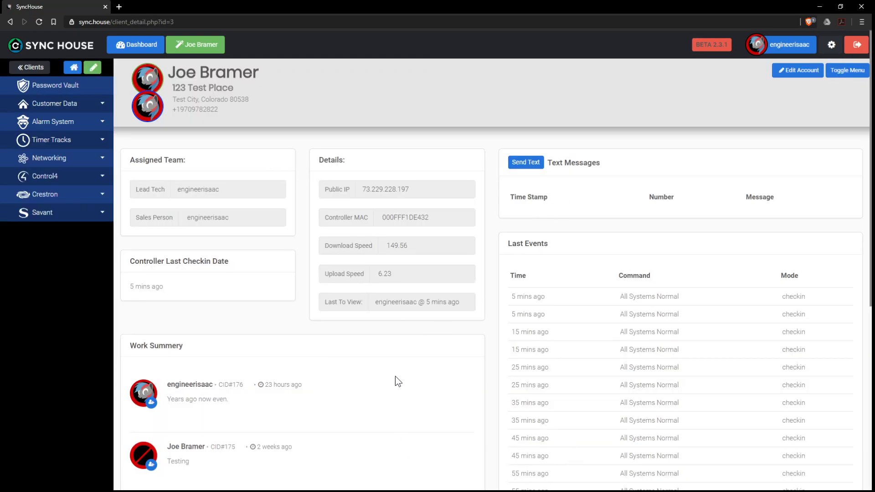
left_click_drag(176, 190, 228, 189)
left_click(182, 216)
left_click_drag(426, 195, 352, 197)
left_click_drag(441, 218, 381, 218)
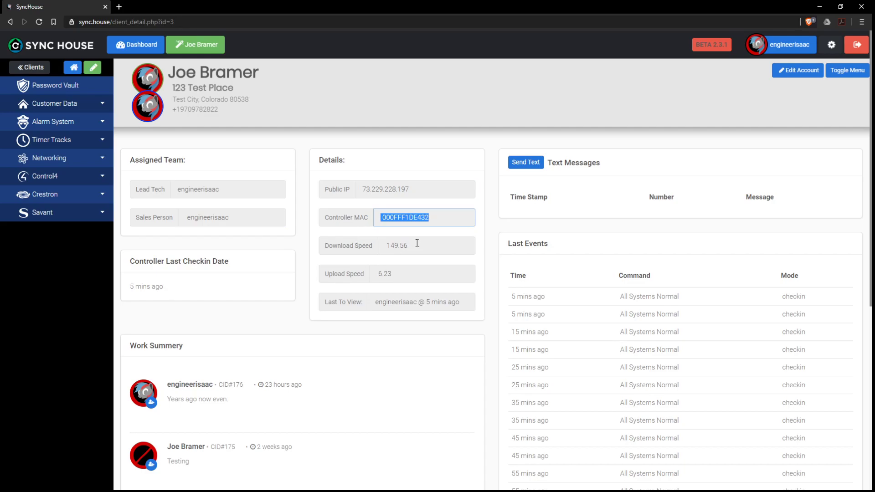
left_click_drag(427, 251, 352, 285)
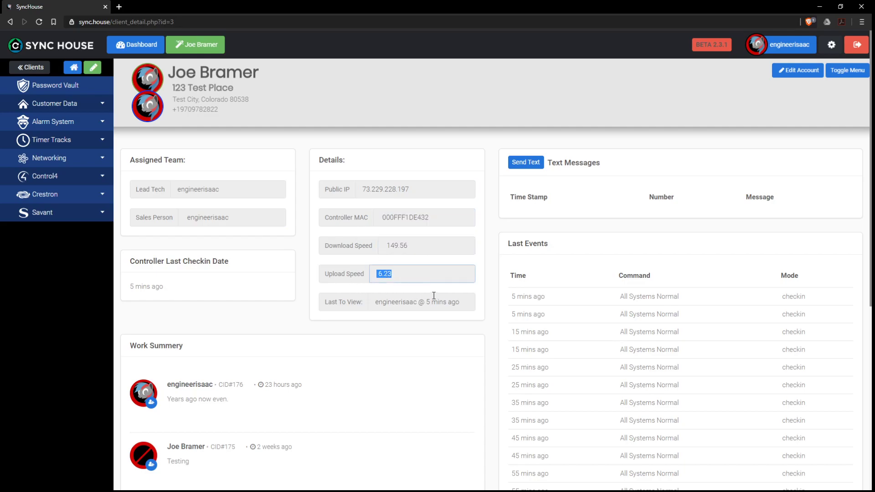
left_click(425, 246)
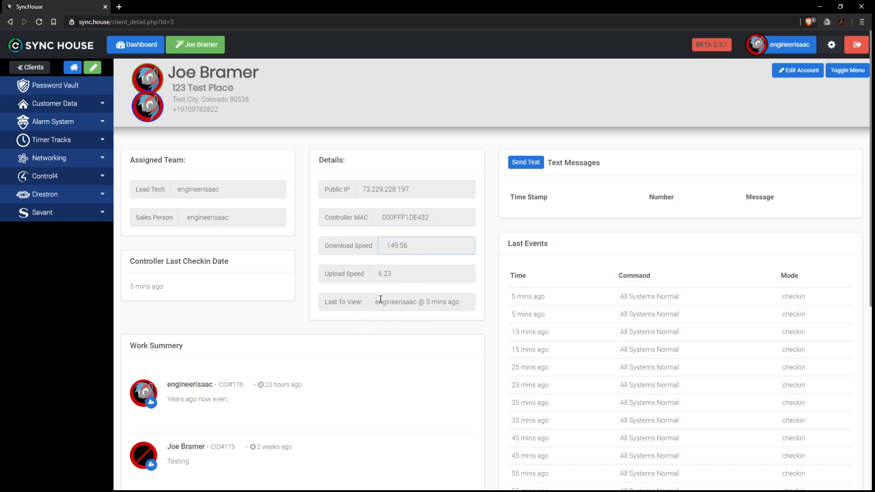
left_click_drag(381, 300, 473, 306)
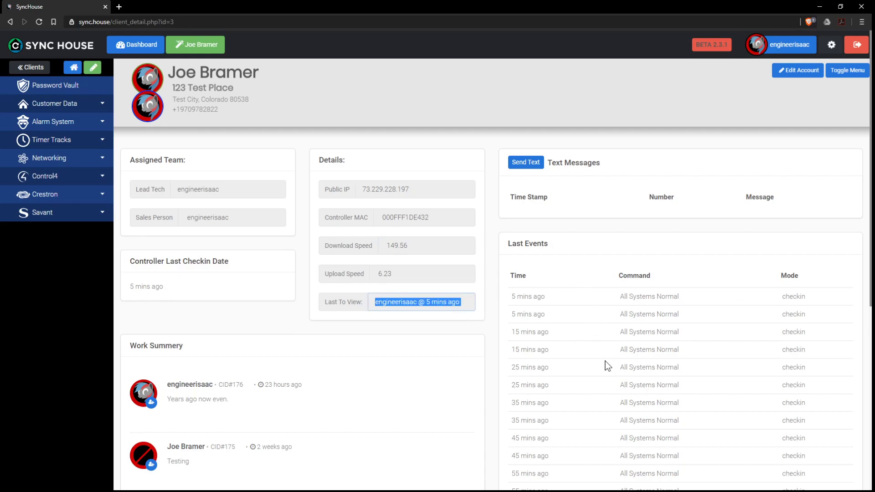
Scroll the client page and open the Send This To a Phone dialog
scroll(608, 366, "down", 6)
scroll(600, 373, "up", 4)
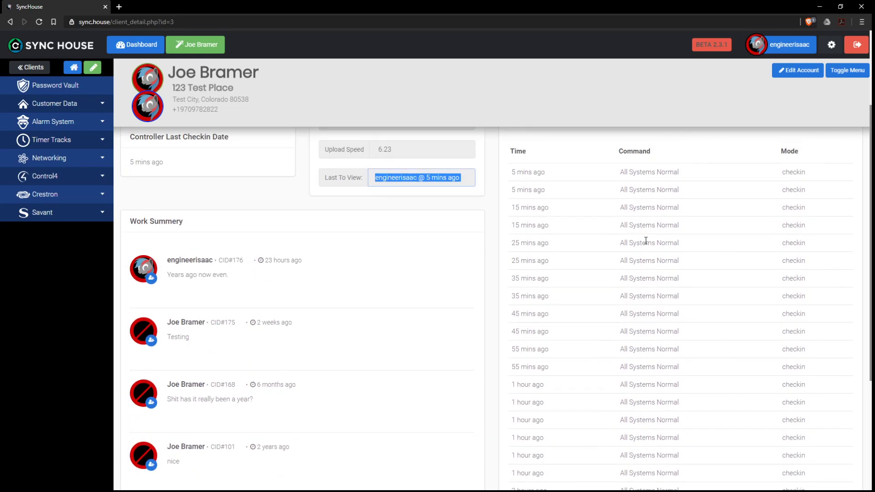
scroll(673, 424, "down", 2)
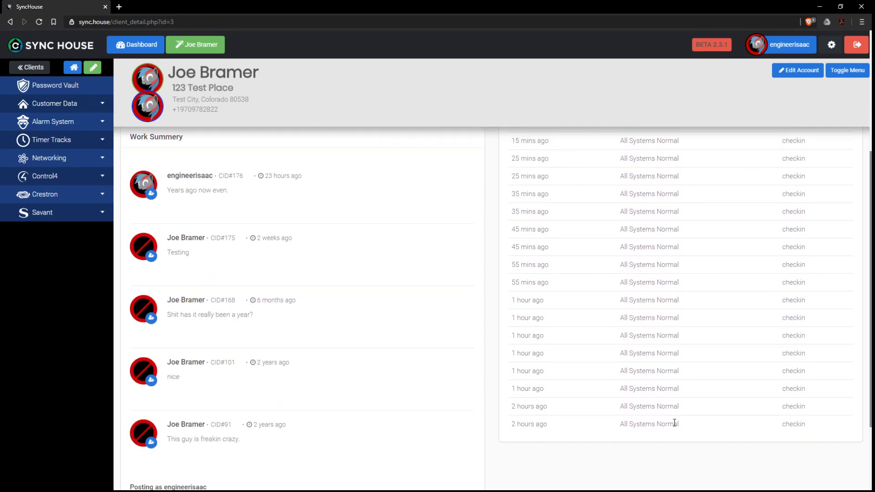
scroll(658, 397, "up", 4)
scroll(244, 366, "down", 6)
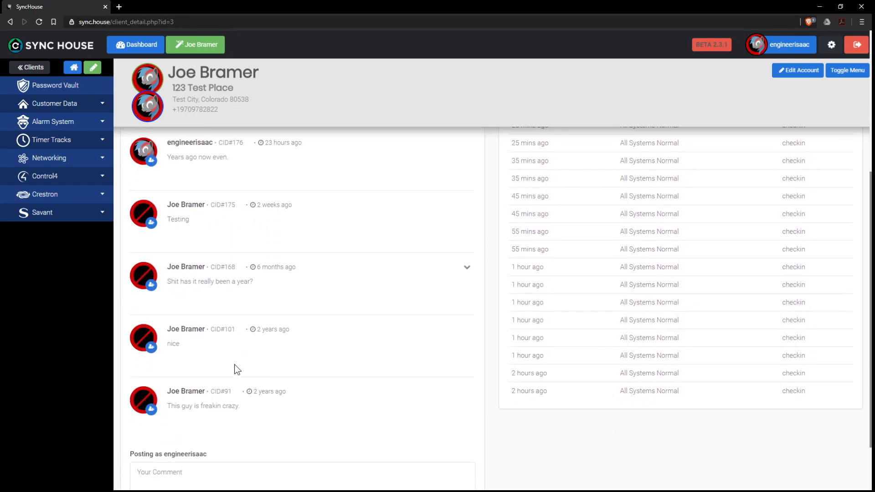
scroll(219, 367, "up", 7)
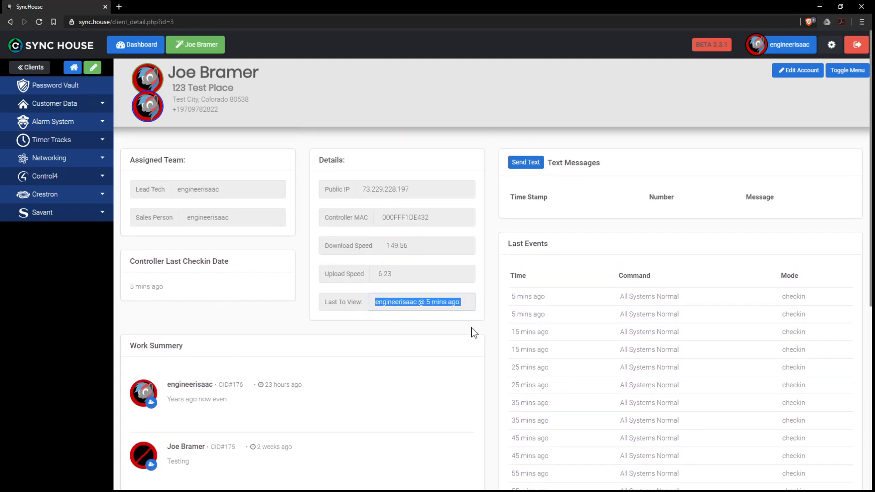
left_click(525, 163)
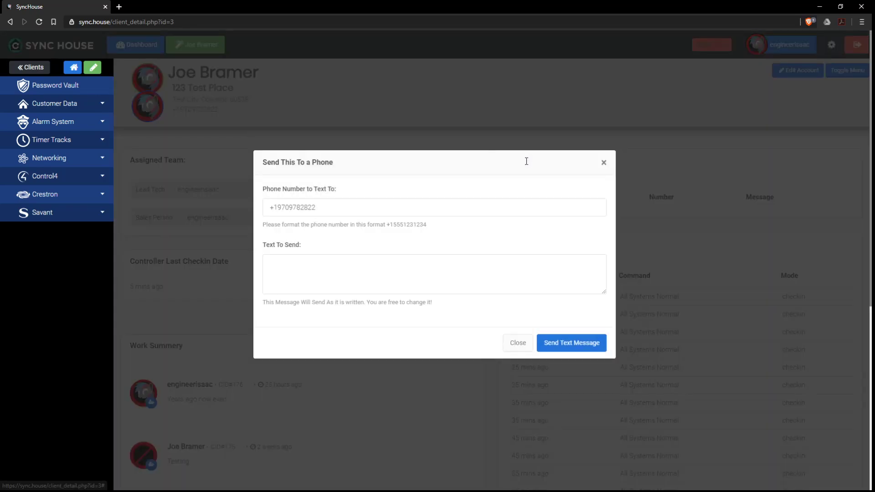
Close the text dialog and start a Password Vault login named Wifi with username WIFI
left_click(519, 353)
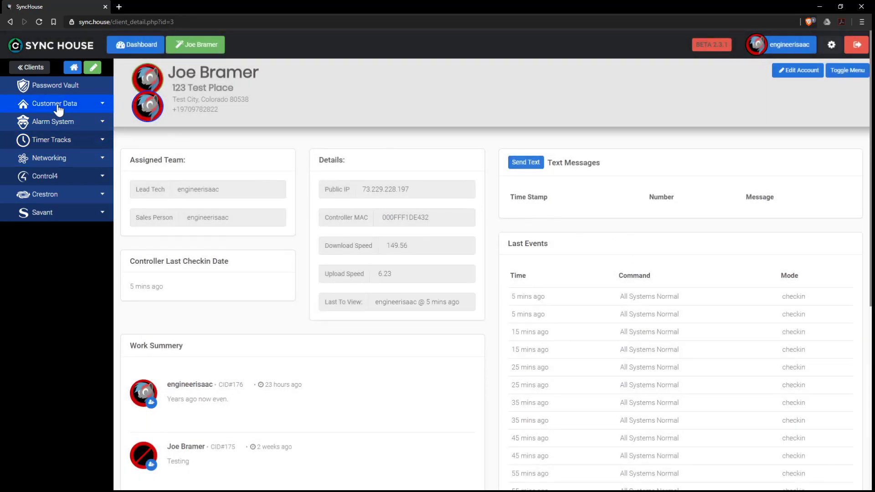
left_click(79, 88)
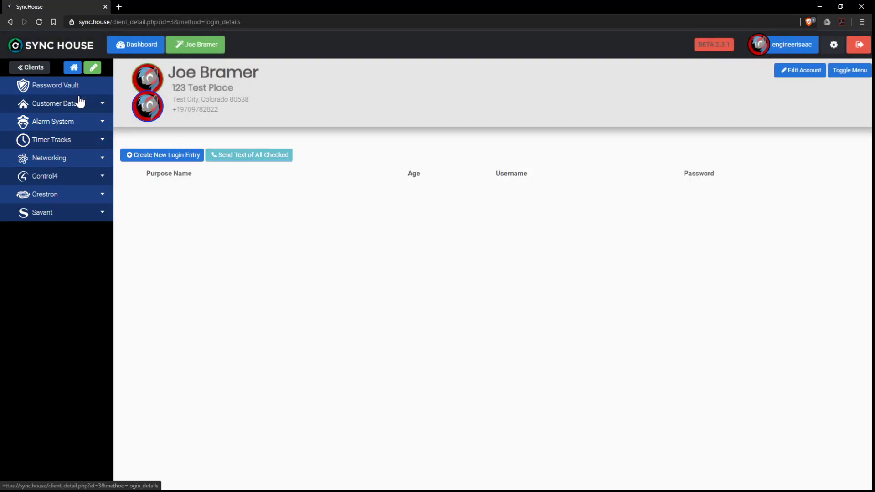
left_click(170, 155)
left_click(406, 190)
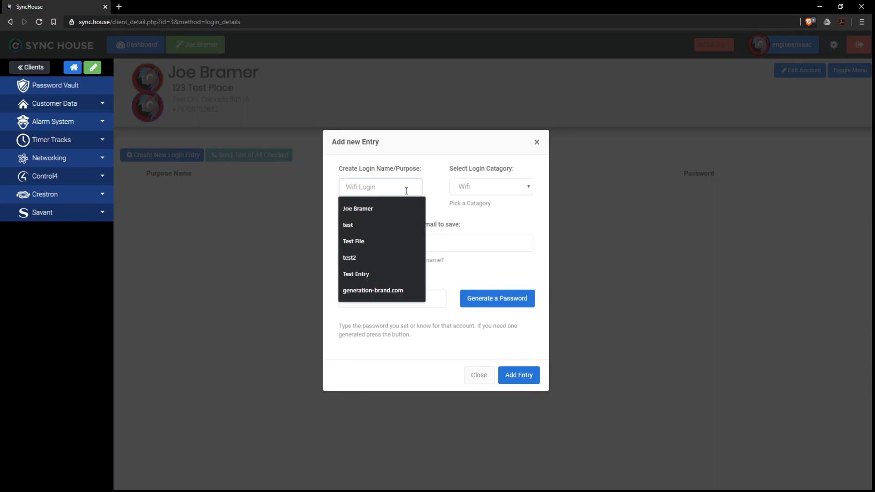
type("Wifi")
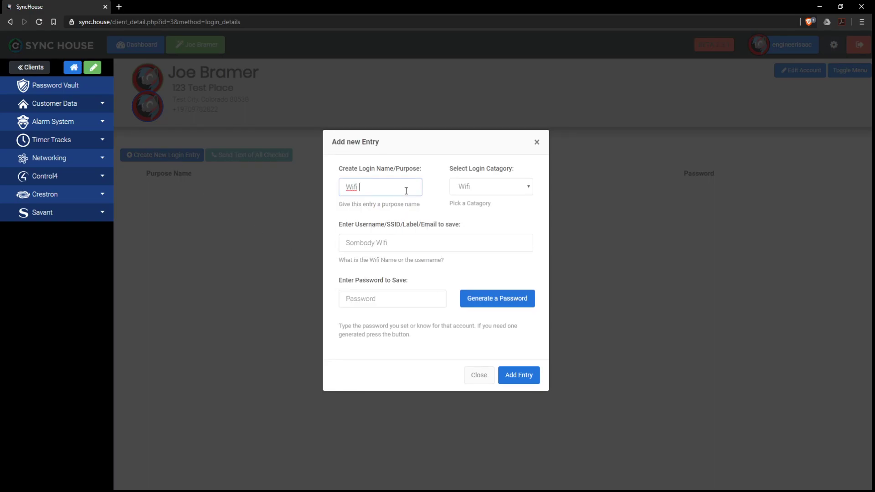
key("Tab")
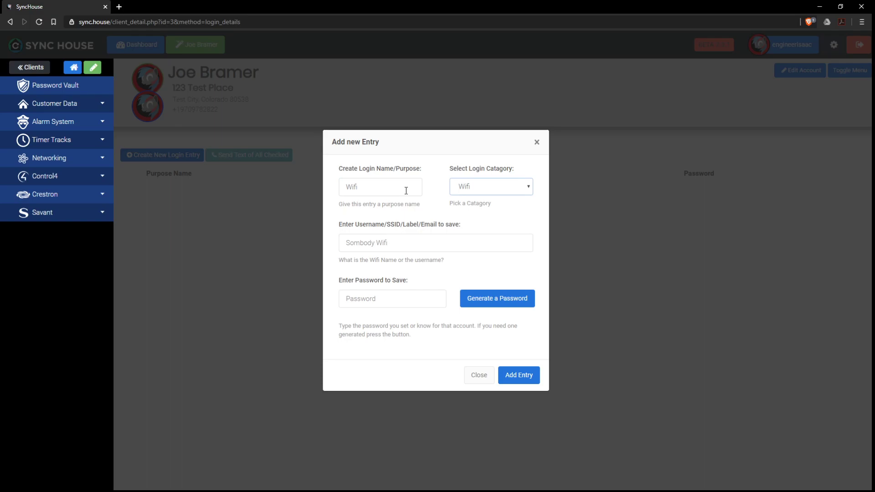
left_click(399, 239)
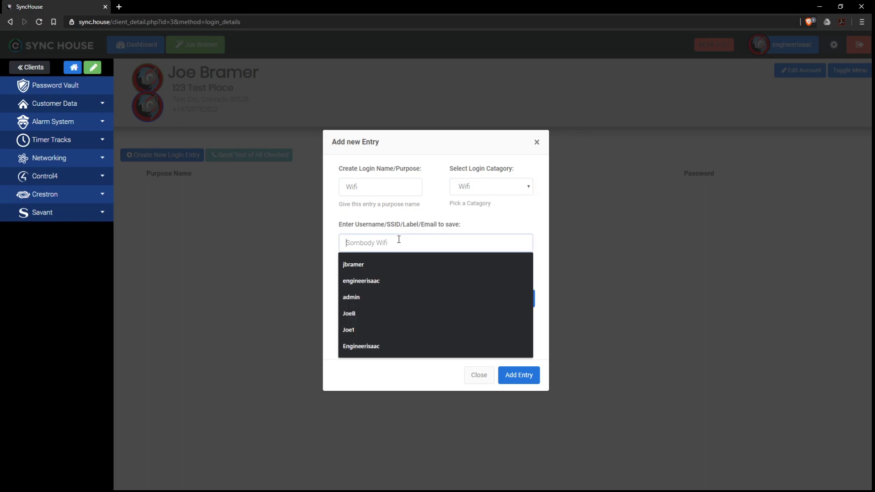
type("WIFI")
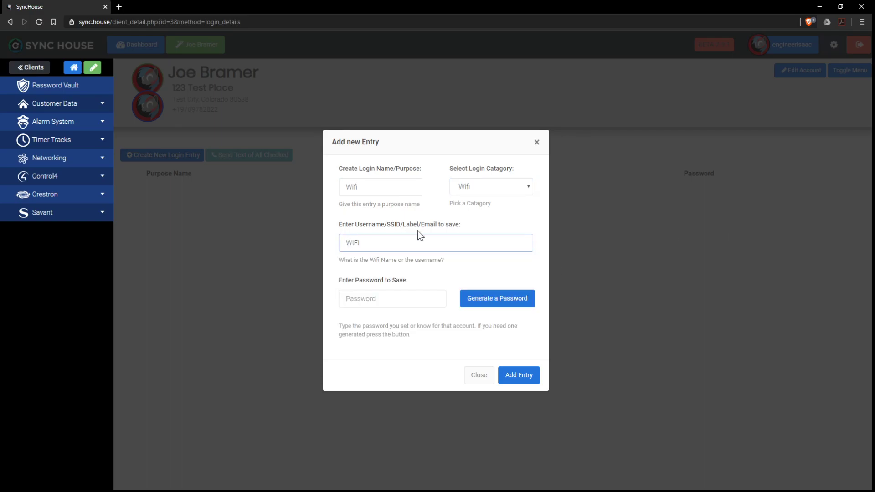
Generate a random password instead of typing one and add the Wifi entry
left_click(400, 297)
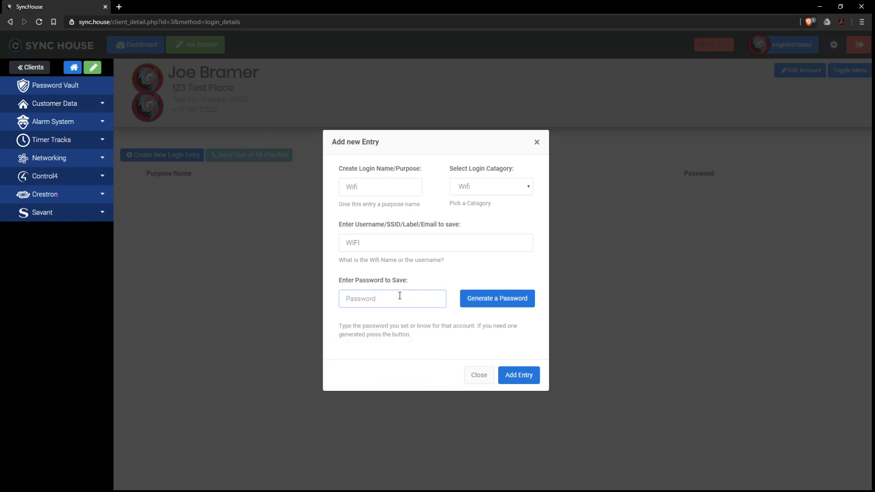
type("Its a")
key("BackSpace")
key("BackSpace")
key("BackSpace")
key("BackSpace")
key("BackSpace")
left_click(514, 300)
left_click(516, 377)
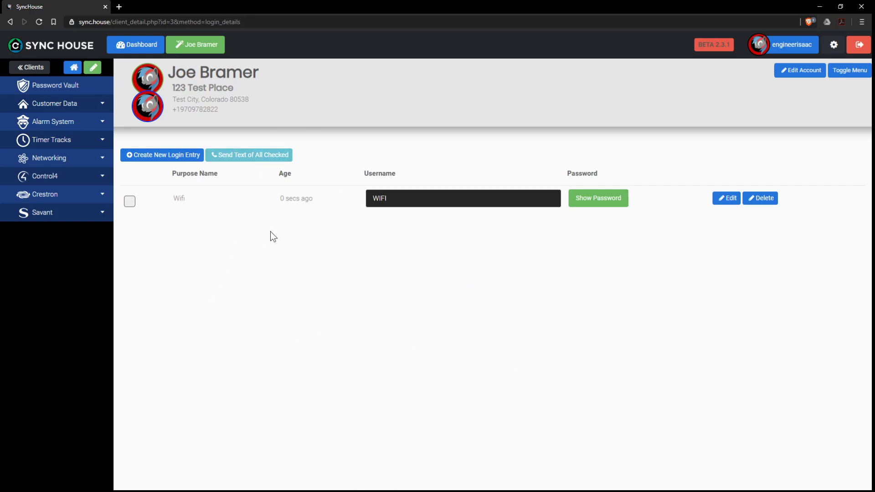
Select the WIFI username and reveal the stored Wifi password
left_click(396, 199)
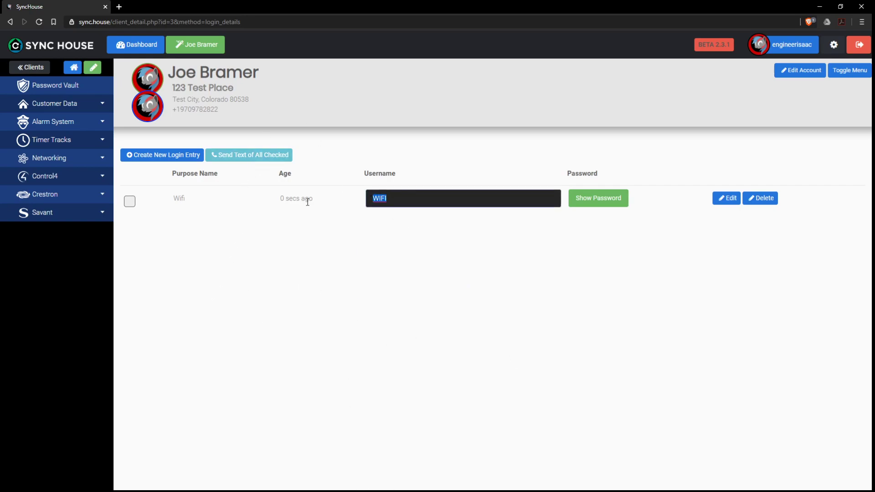
left_click(602, 204)
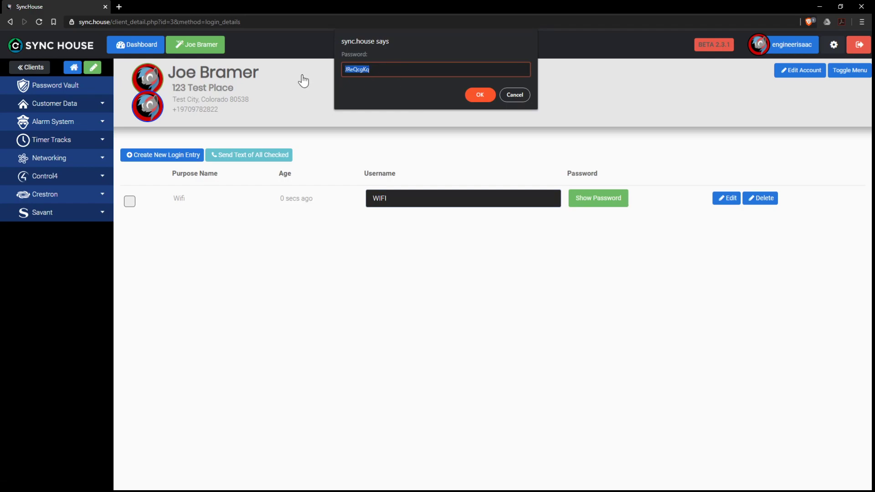
right_click(356, 70)
left_click(511, 95)
left_click(511, 95)
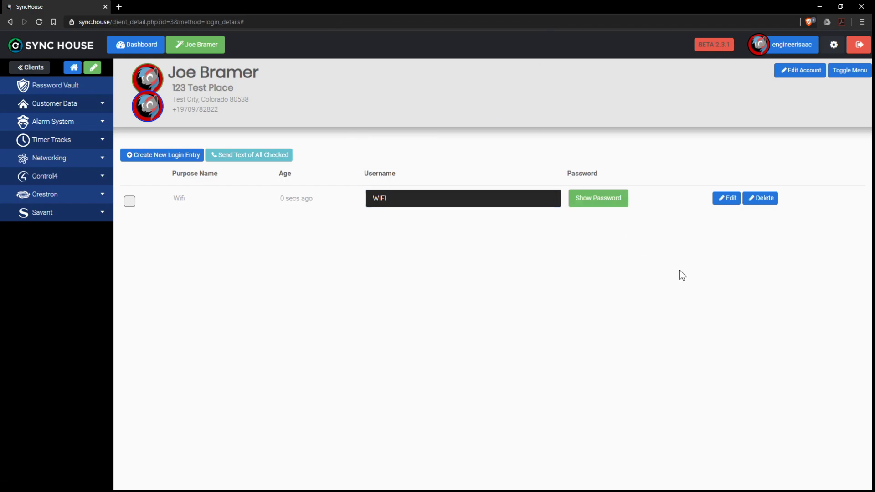
Open the Wifi entry for editing, close it unchanged, and apply the pending changes
left_click(736, 197)
scroll(432, 256, "down", 2)
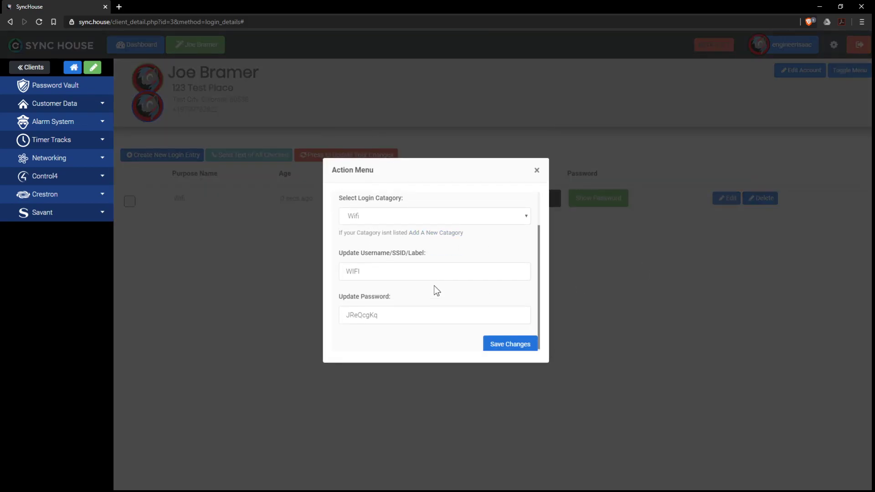
scroll(456, 296, "up", 2)
left_click(537, 171)
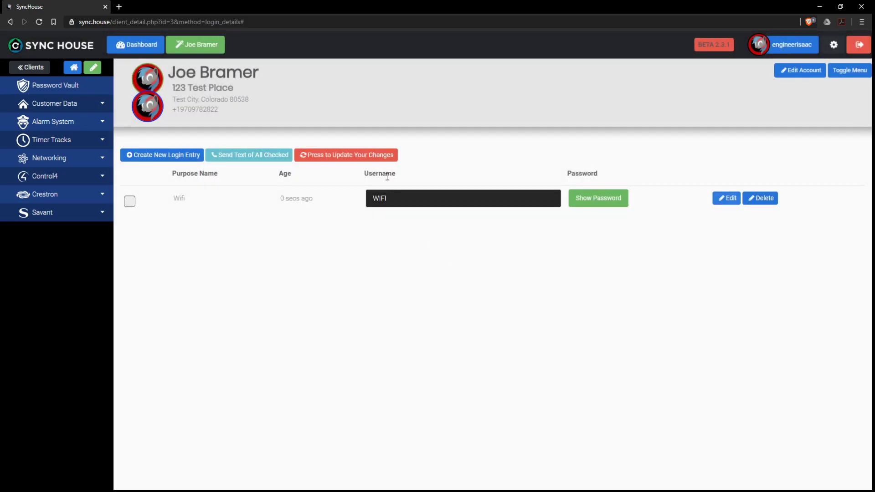
left_click(372, 158)
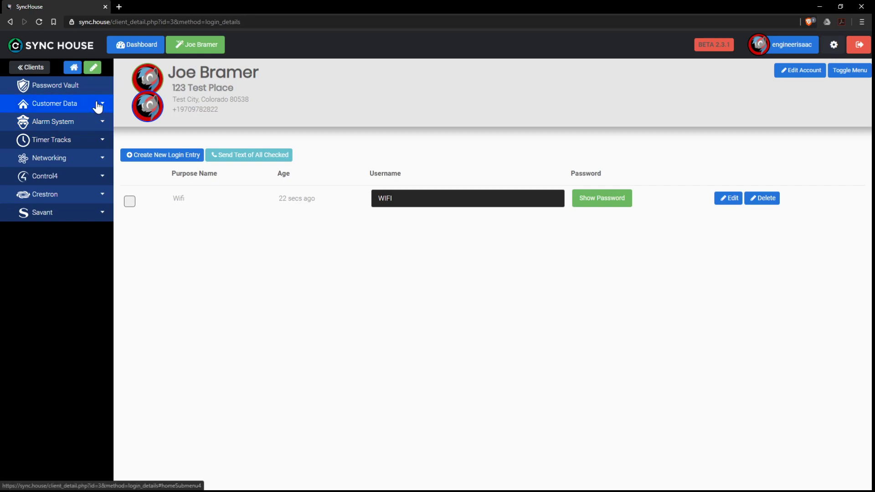
Open the client's Customer Files page and start an Upload File to Account
left_click(94, 109)
left_click(48, 127)
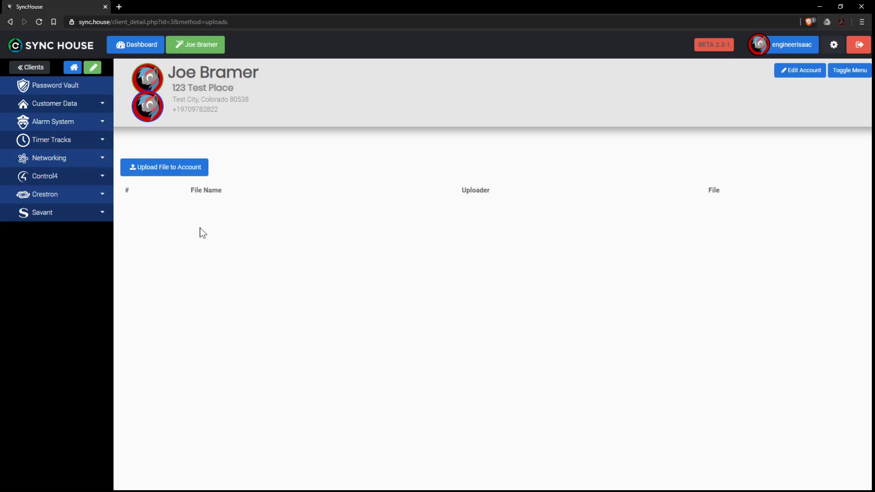
left_click(189, 168)
left_click(315, 232)
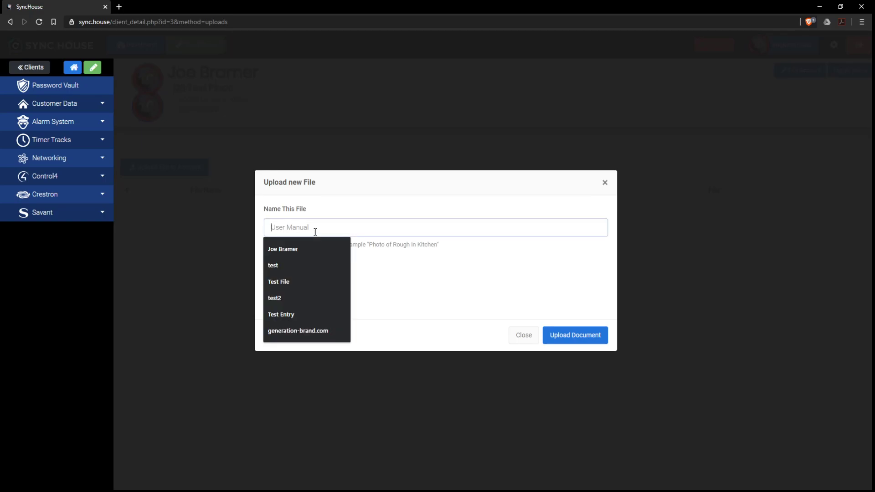
left_click(390, 302)
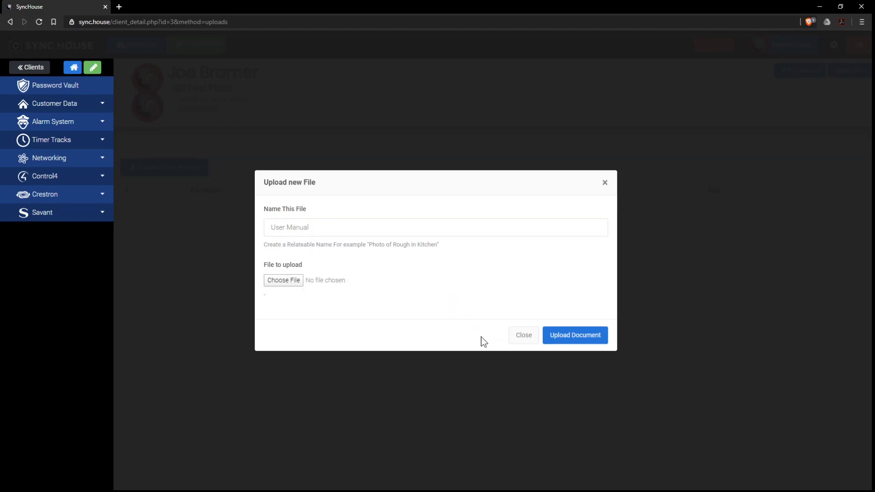
Close the upload dialog without uploading and open the client's Service Log
left_click(524, 341)
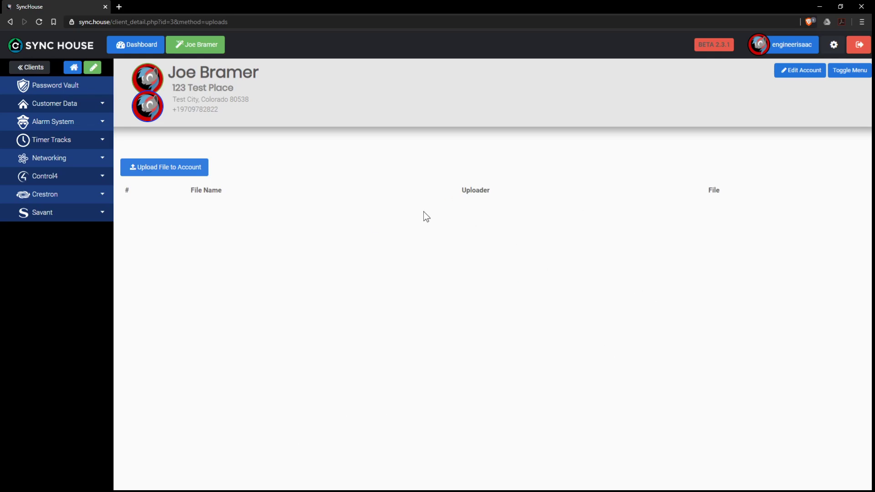
left_click(88, 103)
left_click(69, 148)
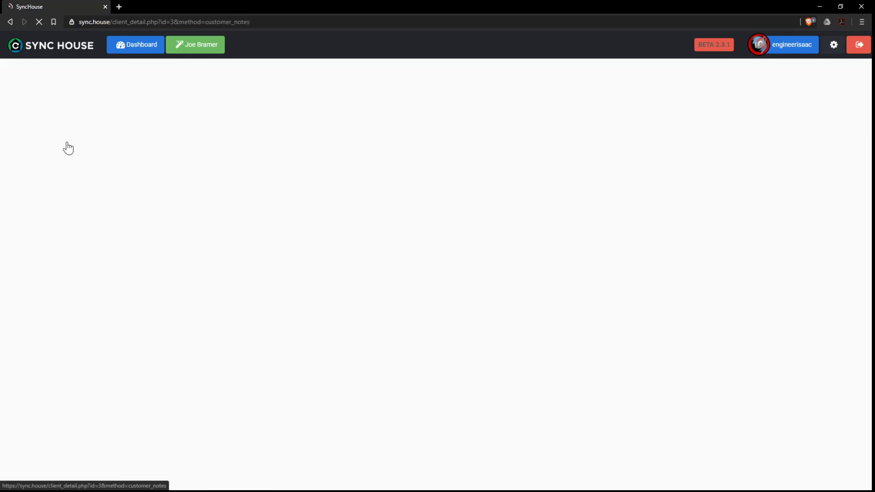
Cancel a new service log entry and open the client's Todo Manager
left_click(160, 155)
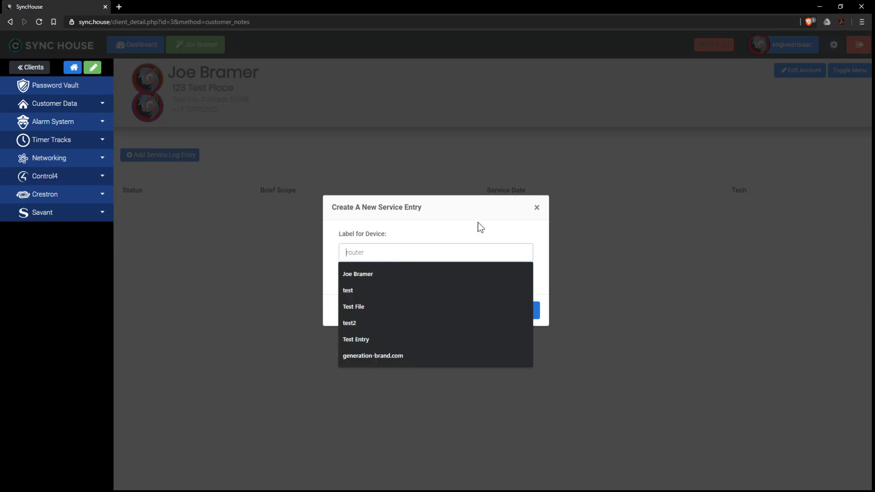
left_click(536, 208)
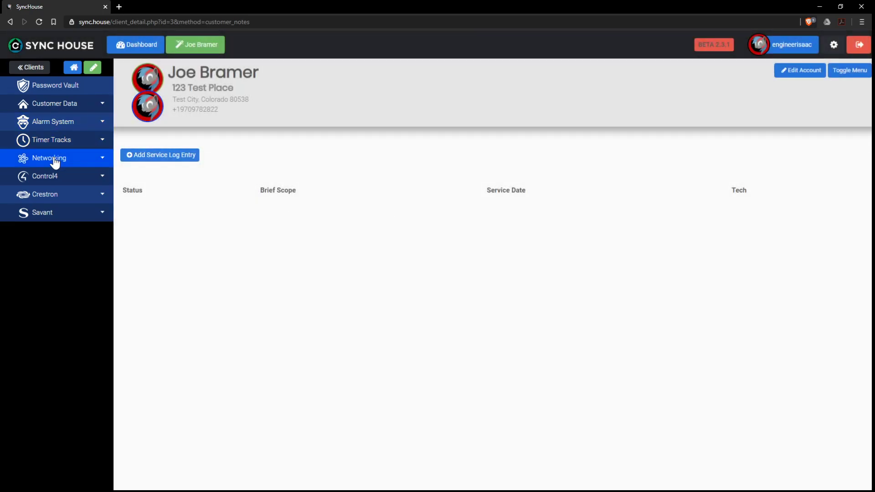
left_click(53, 122)
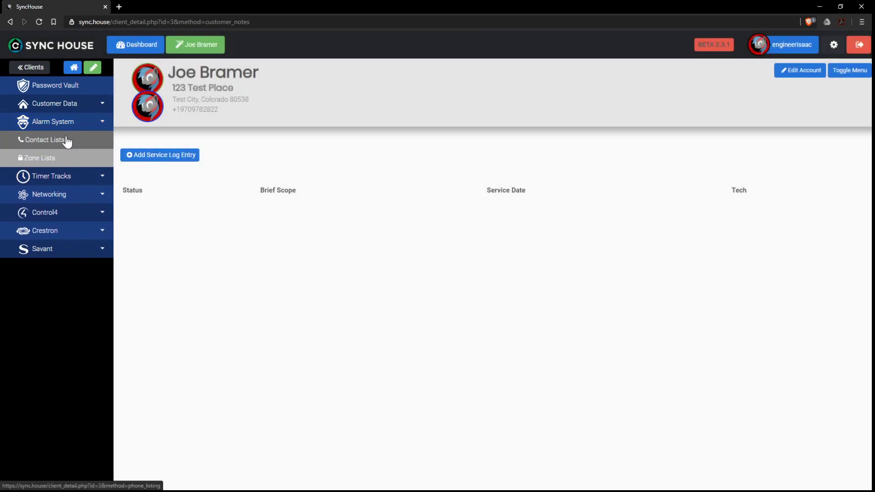
left_click(75, 105)
left_click(70, 160)
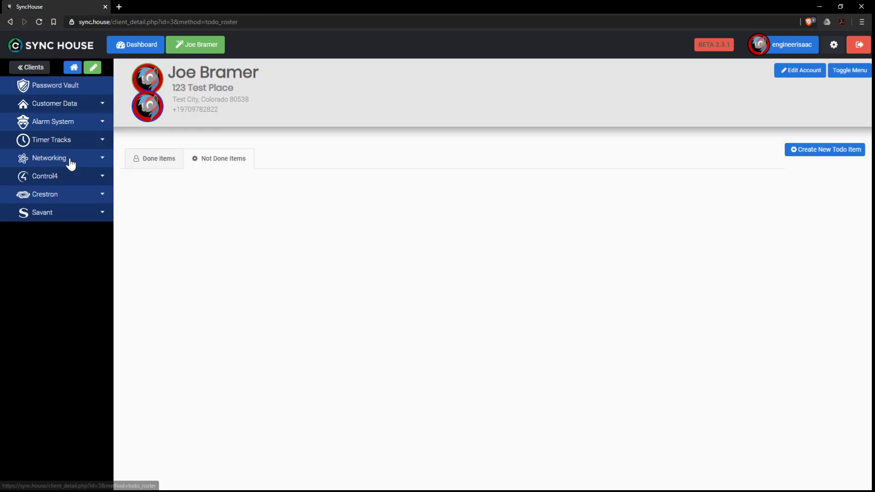
Switch between Done Items and Not Done Items, ending on the empty Not Done list
left_click(150, 165)
left_click(221, 171)
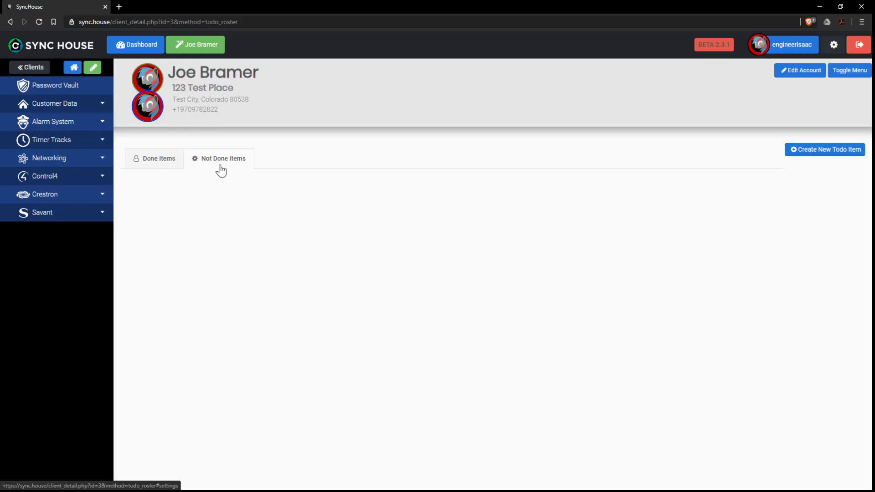
left_click(154, 169)
left_click(195, 168)
left_click(153, 171)
left_click(220, 166)
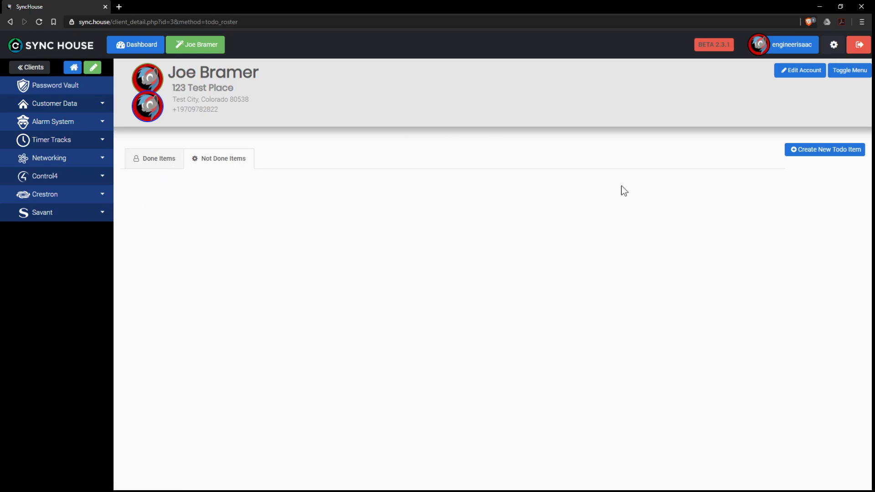
Create a Living room to-do "Install tv" and open its task details for comments
left_click(823, 152)
left_click(420, 192)
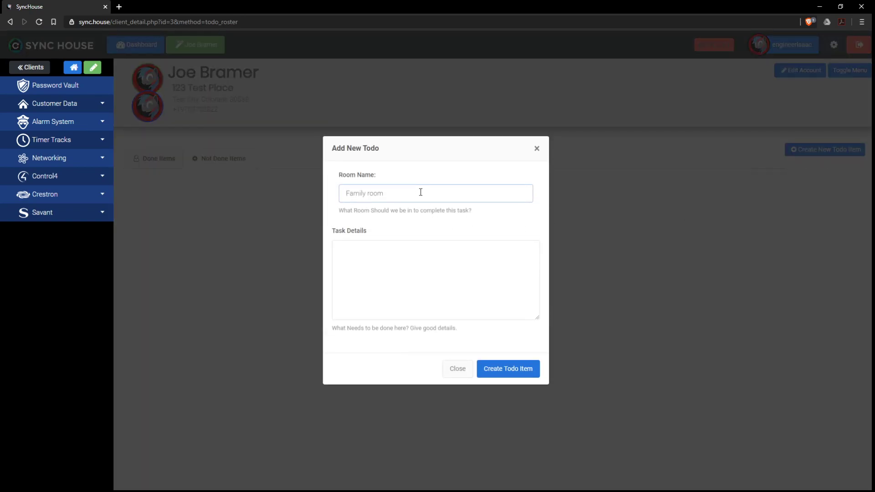
type("Living room")
left_click(458, 257)
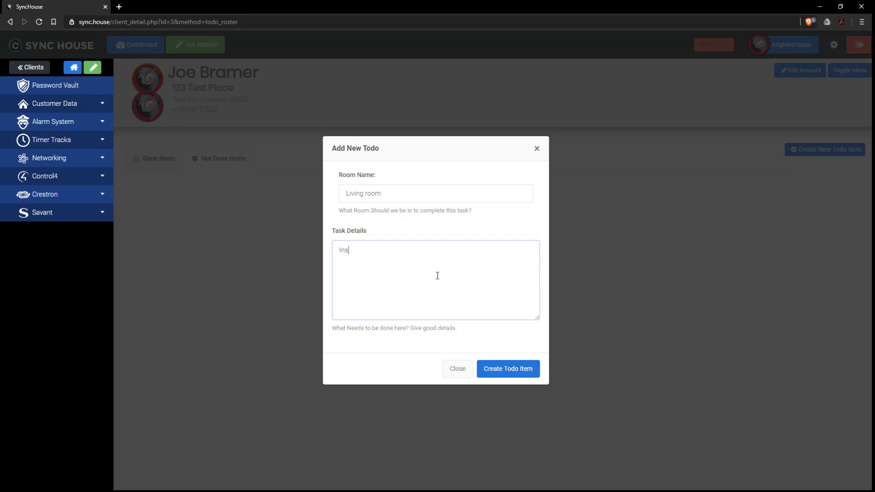
left_click(525, 377)
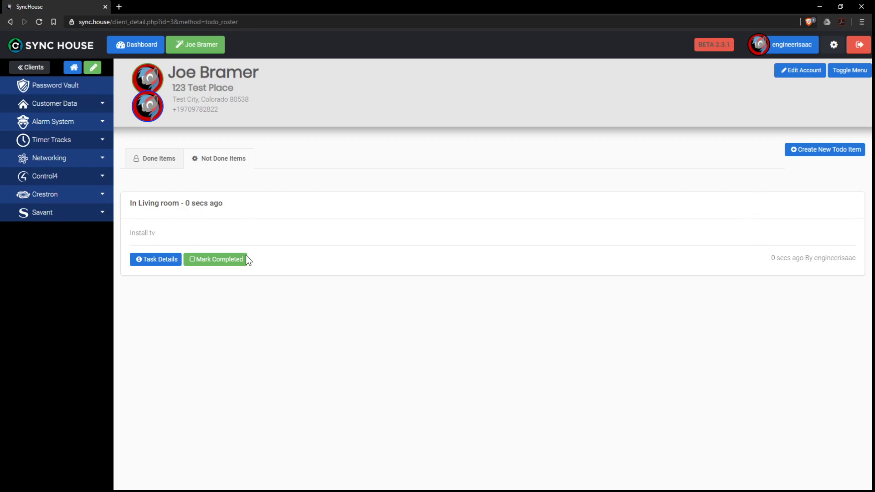
left_click(166, 260)
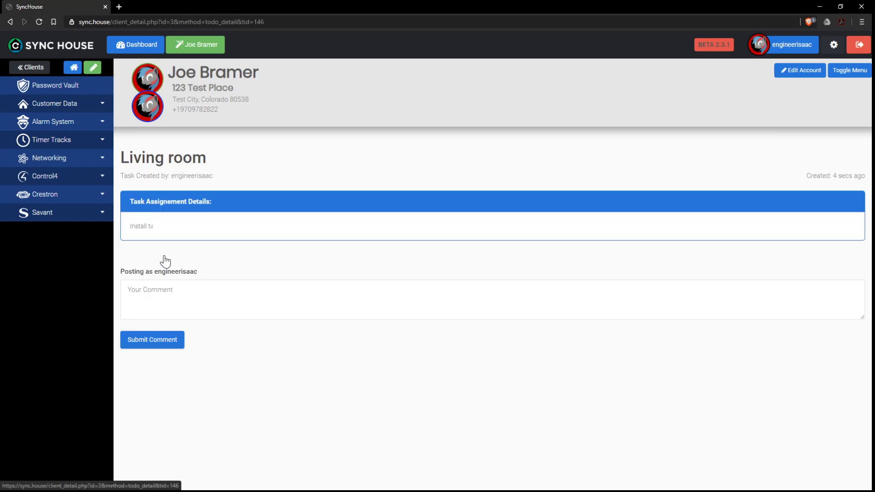
left_click(170, 292)
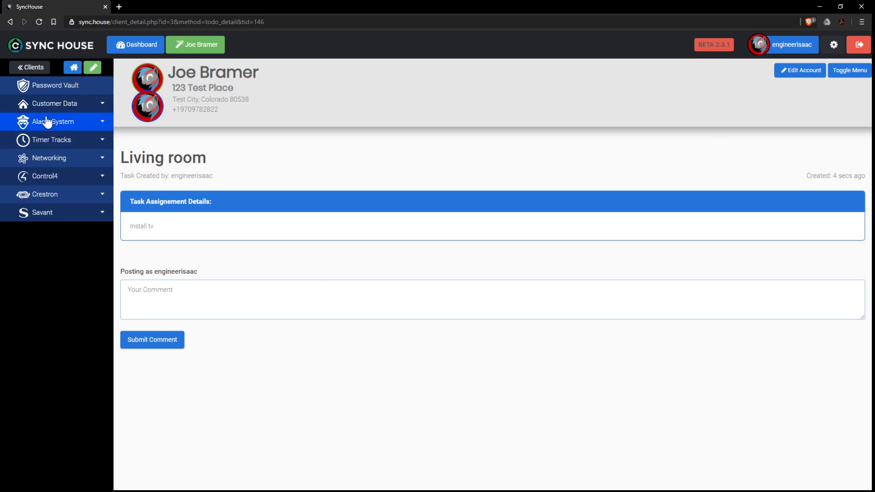
Return to the to-do list and mark the Install tv task completed
left_click(71, 105)
left_click(68, 154)
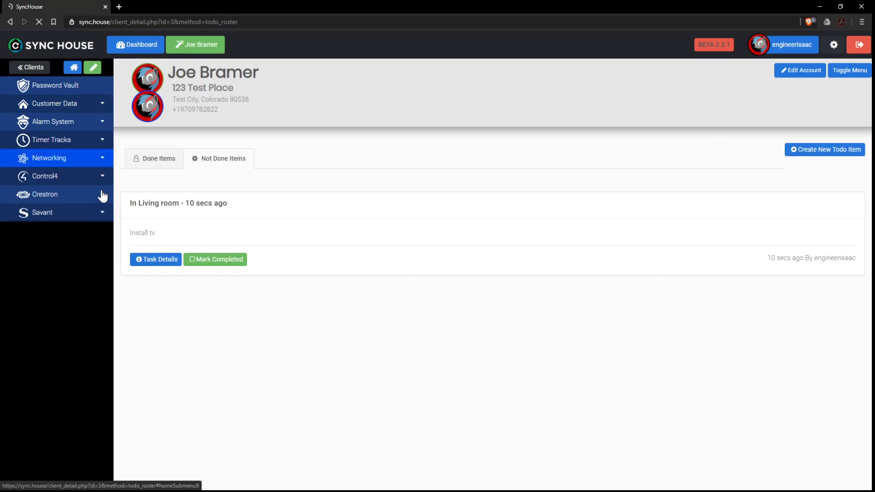
left_click(198, 264)
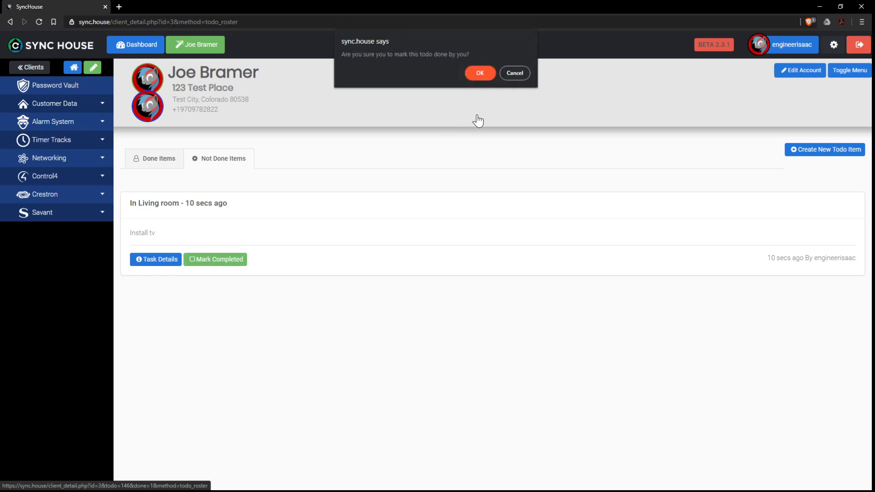
left_click(480, 73)
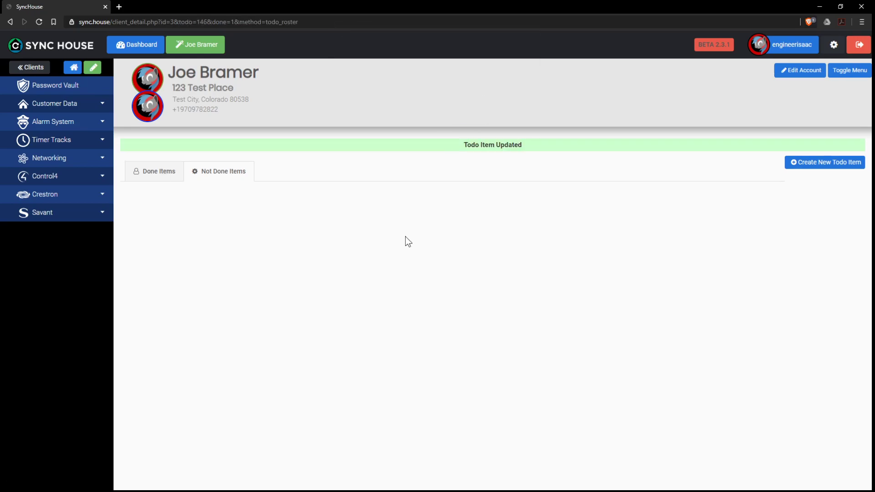
Revert Install tv to not complete from Done Items and reopen its task details
left_click(150, 178)
key("ctrl+a")
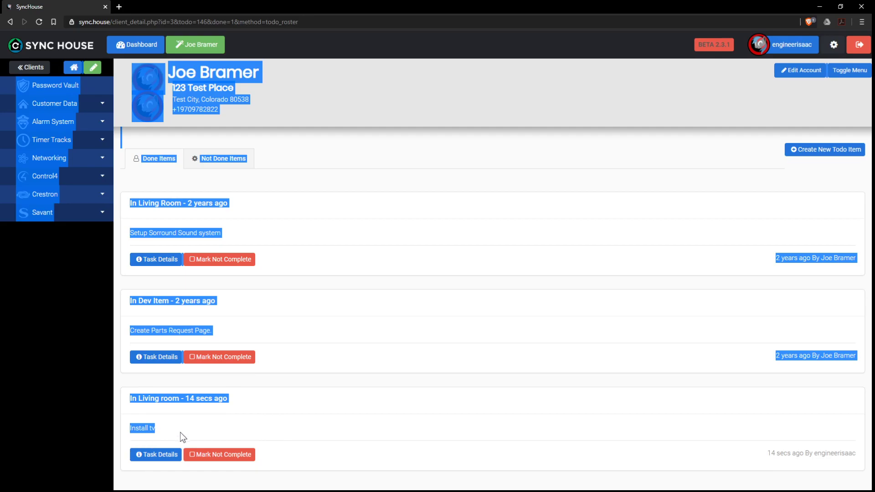
left_click(182, 432)
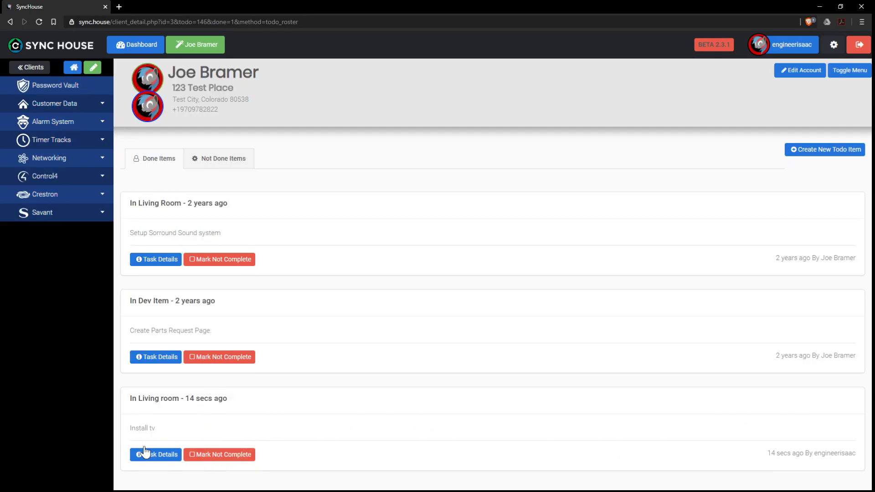
left_click(216, 456)
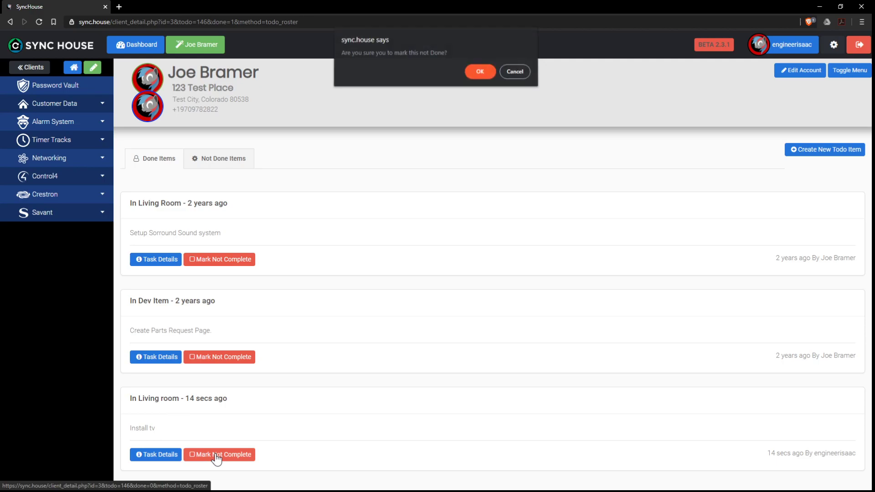
left_click(480, 73)
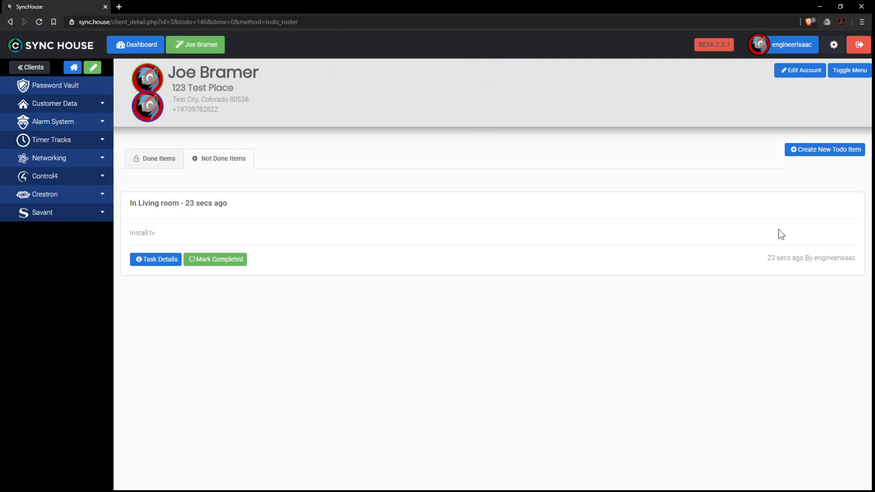
left_click(168, 263)
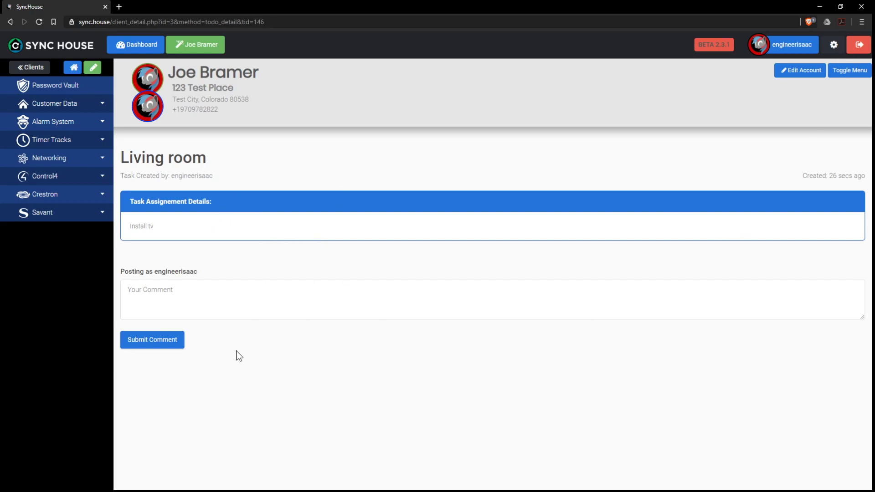
Open the client's alarm Contact Lists from the Alarm System section
left_click(79, 109)
left_click(79, 108)
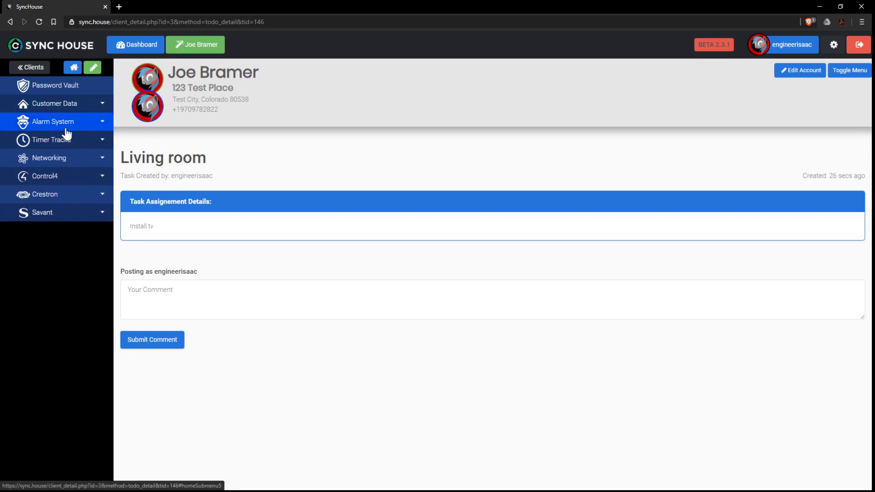
left_click(63, 124)
left_click(58, 141)
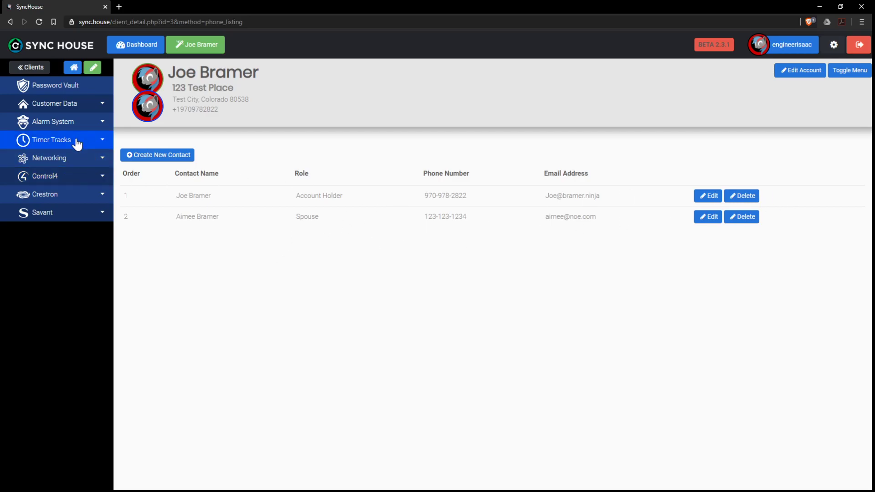
Open the alarm Zone Lists and move through the Panel Type, MAC and CRC fields
left_click(53, 121)
left_click(54, 158)
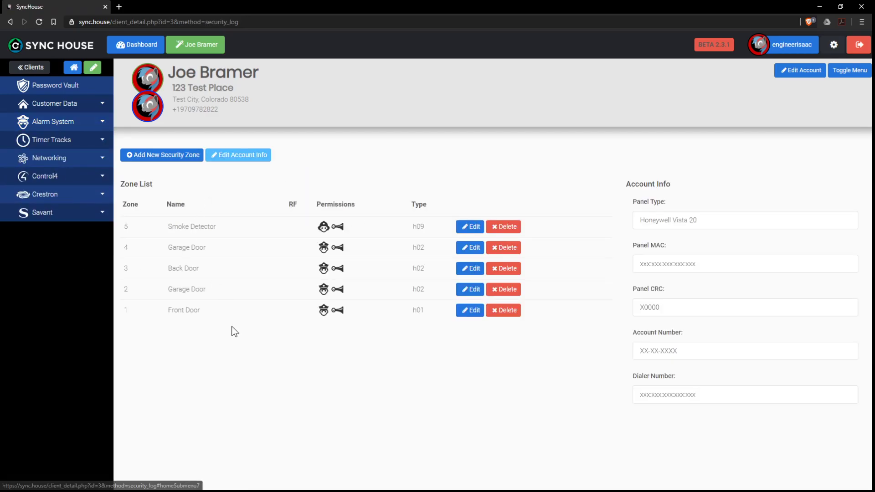
key("Tab")
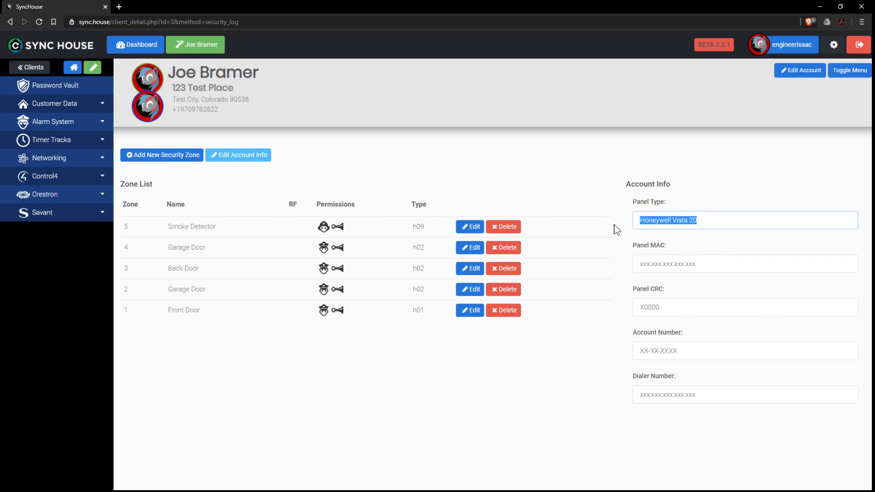
key("Tab")
key("Tab")
left_click(708, 376)
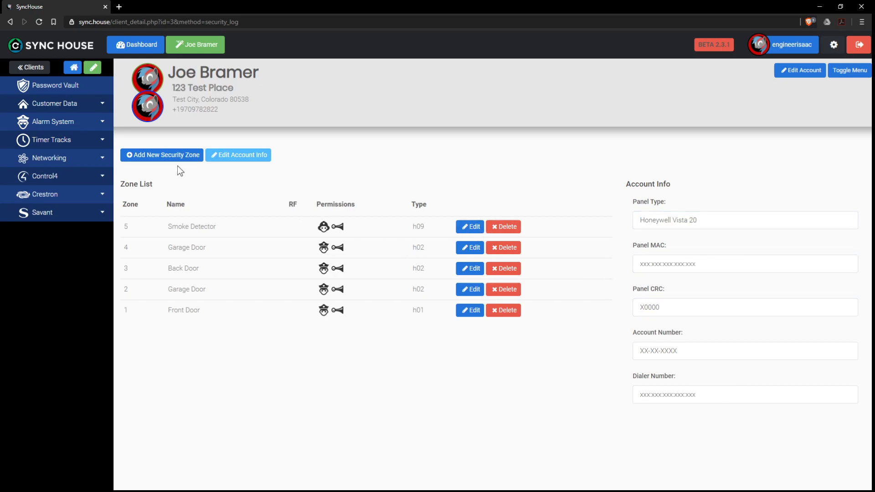
left_click(163, 156)
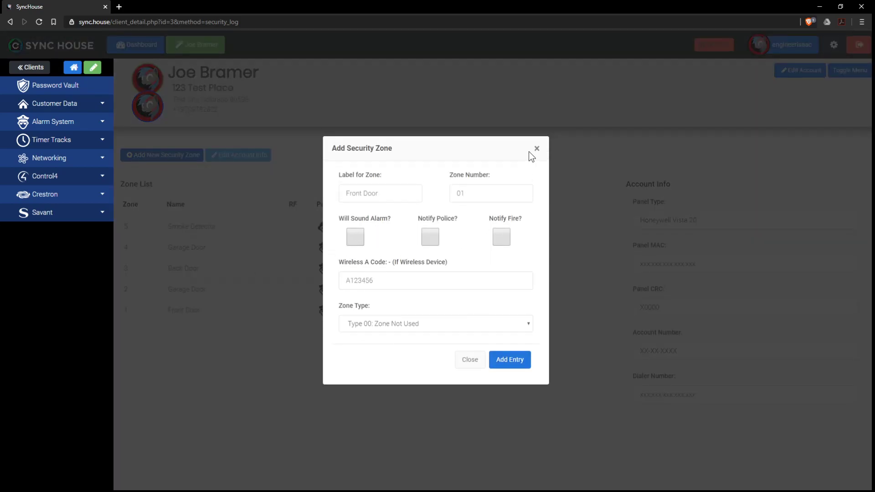
left_click(420, 281)
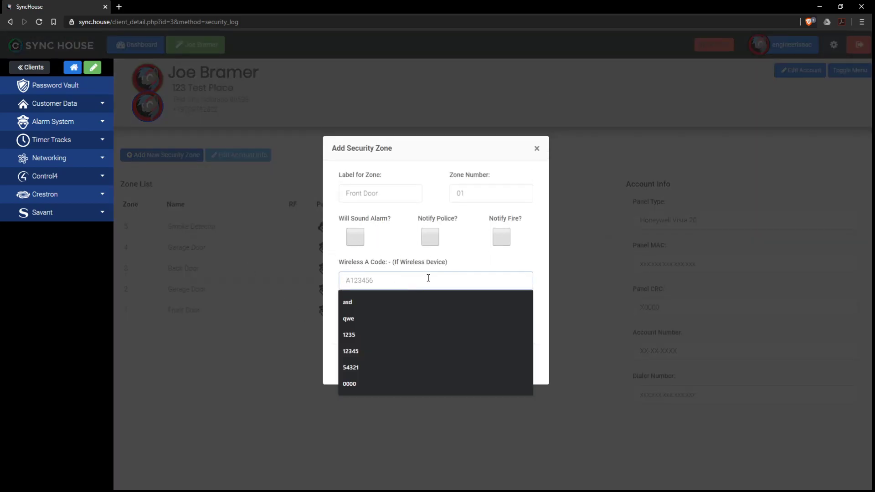
left_click(447, 344)
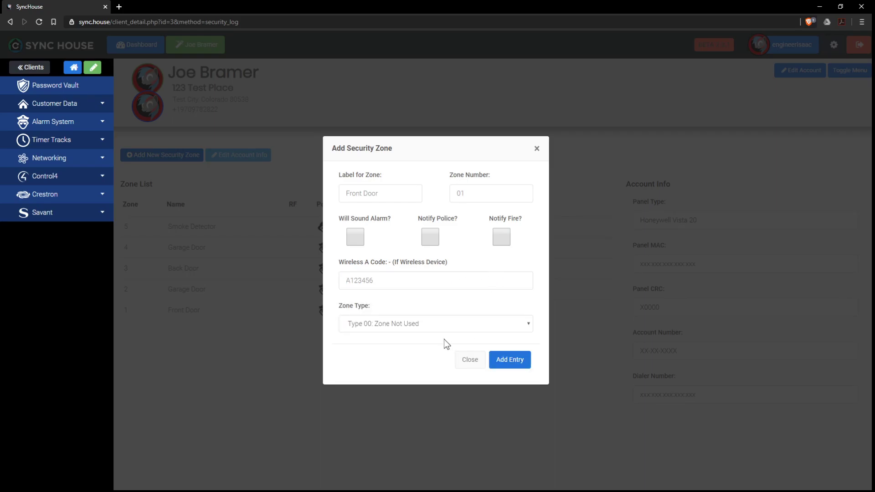
left_click(391, 324)
scroll(450, 230, "down", 10)
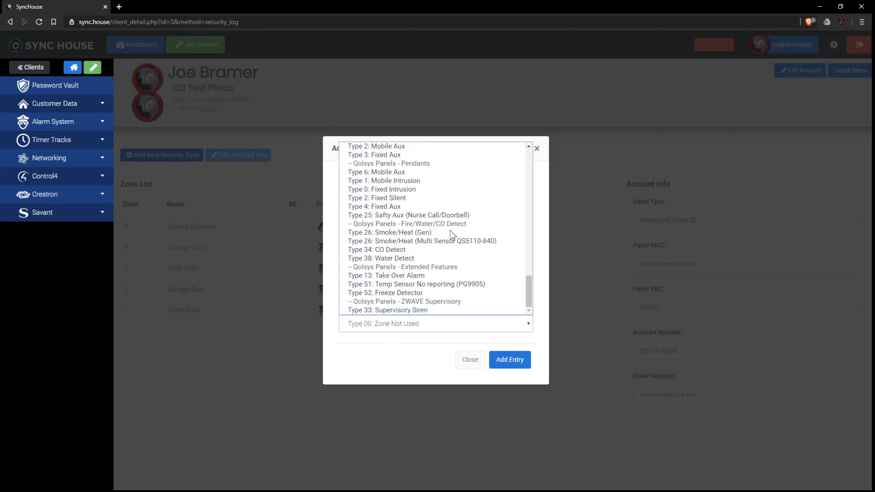
scroll(449, 231, "up", 3)
scroll(450, 278, "down", 5)
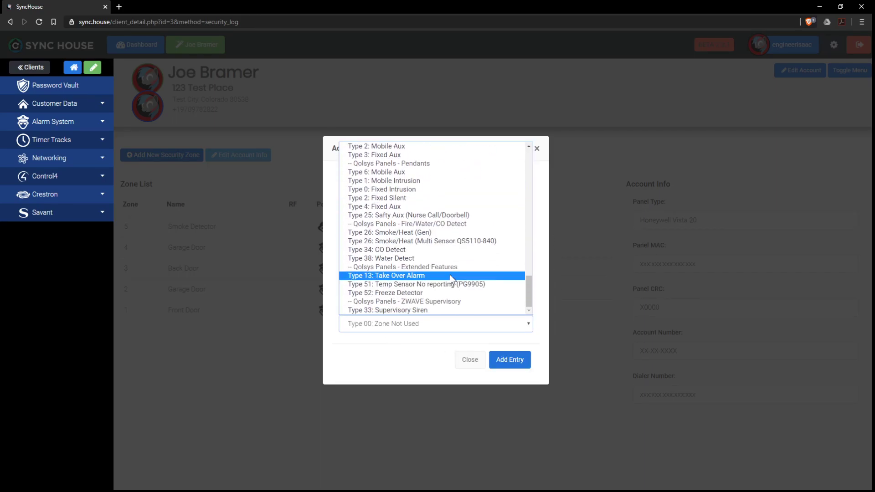
scroll(456, 196, "up", 15)
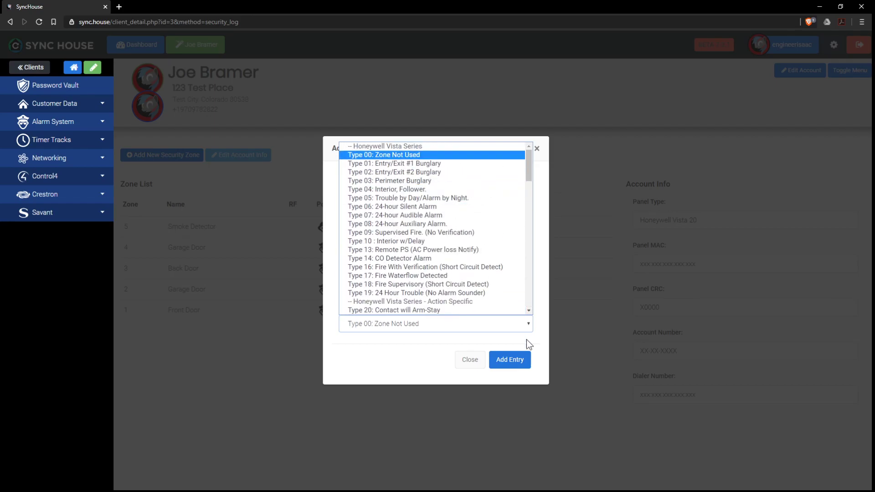
left_click(469, 361)
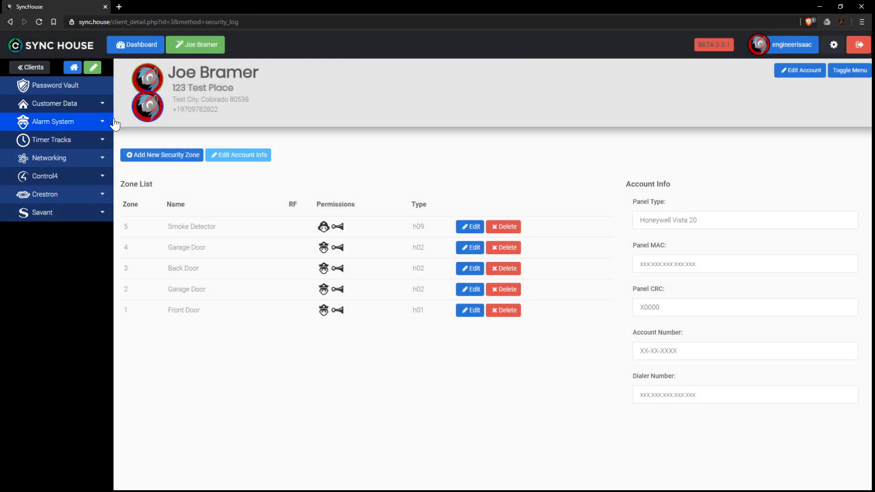
Go to the client's Battery Reminders page under Timer Tracks
left_click(82, 130)
left_click(78, 122)
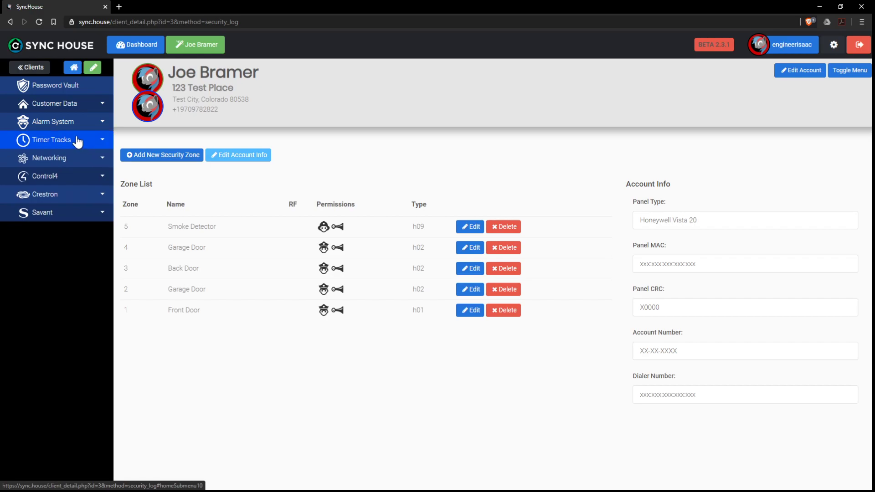
left_click(80, 124)
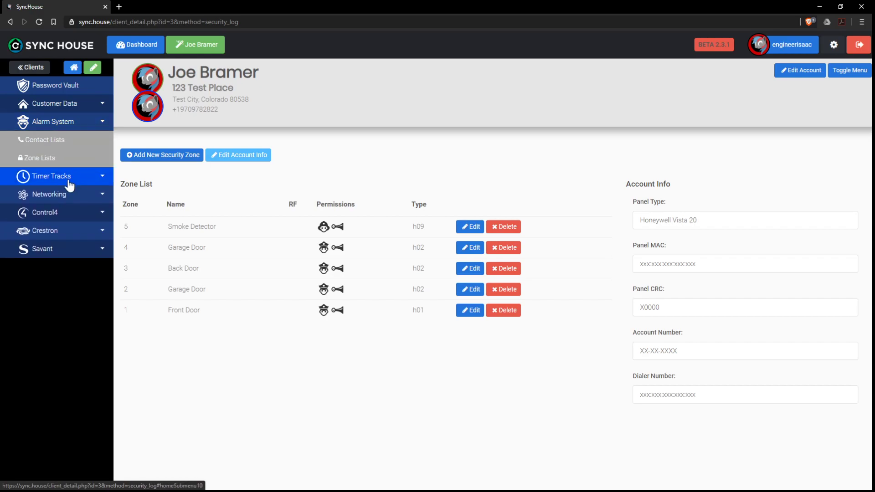
left_click(65, 176)
left_click(66, 202)
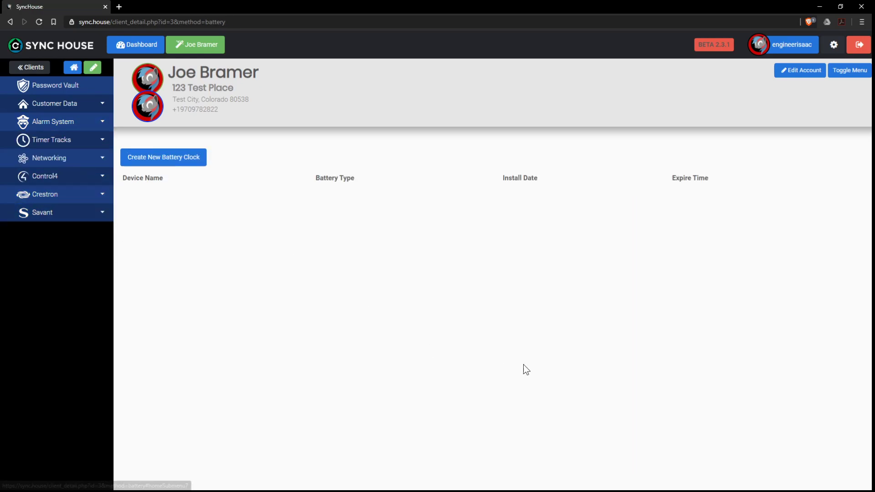
Try the Create New Battery Clock fields, including expire time, then close without saving
left_click(201, 163)
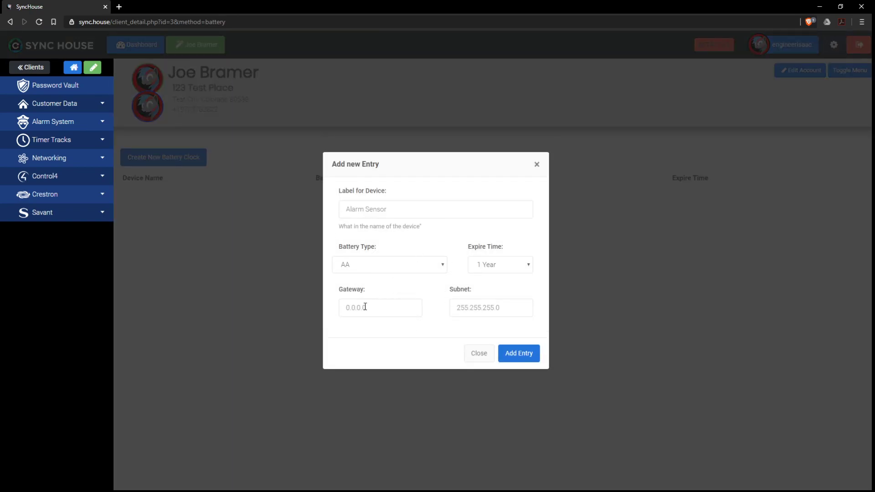
left_click(407, 213)
left_click(380, 270)
left_click(444, 264)
left_click(504, 264)
left_click(514, 291)
left_click(485, 354)
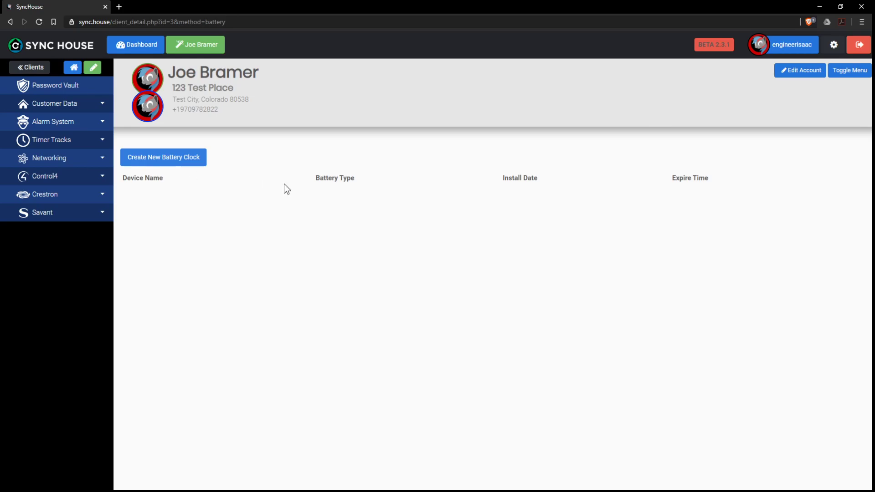
left_click(29, 141)
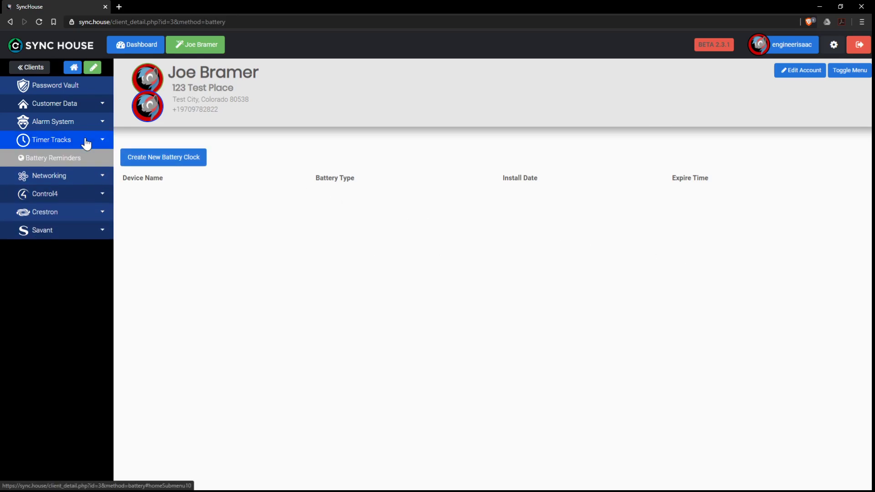
Open Networking > Network Manager and scroll through the list of discovered devices
left_click(30, 141)
left_click(49, 159)
left_click(72, 178)
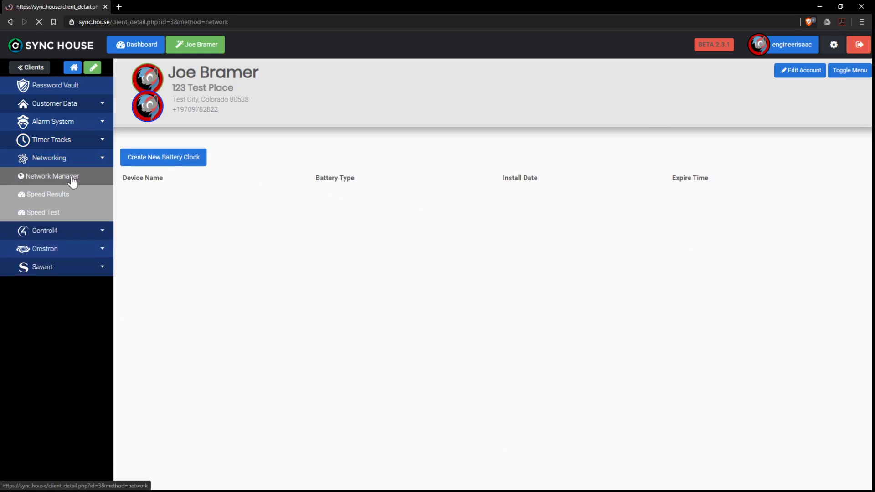
scroll(500, 343, "down", 2)
scroll(499, 343, "down", 15)
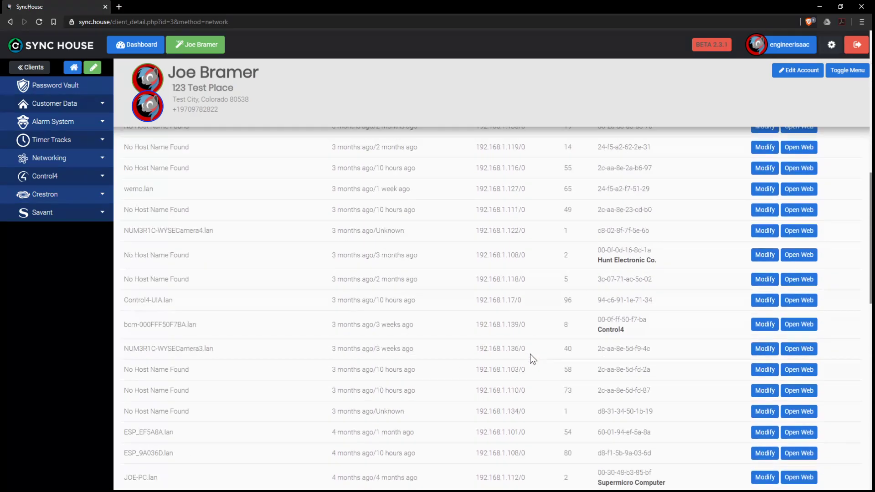
scroll(573, 385, "up", 15)
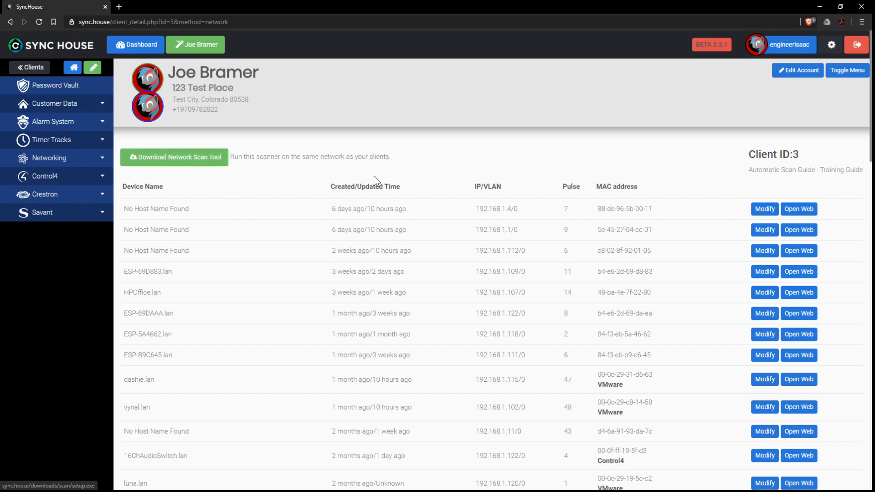
scroll(426, 371, "down", 4)
scroll(276, 268, "up", 4)
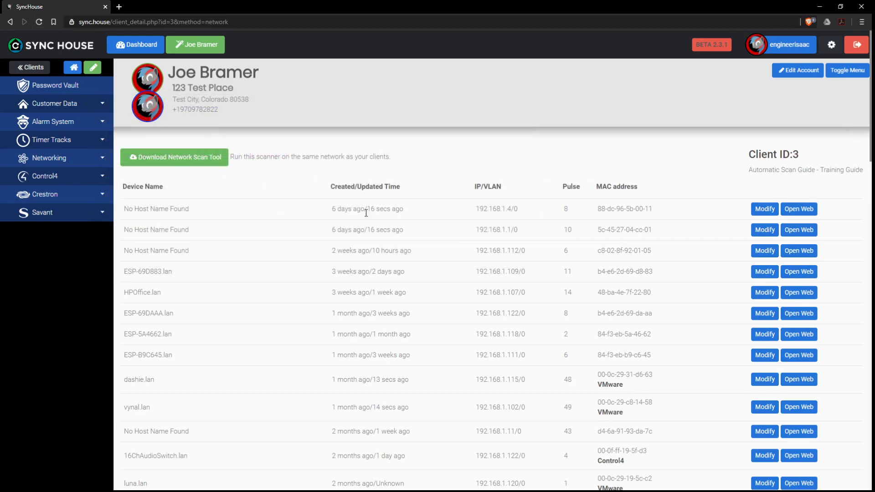
Highlight the first device's last update time, then review its IP, pulse and MAC columns
left_click_drag(382, 211, 368, 209)
left_click(560, 212)
scroll(557, 249, "down", 3)
scroll(621, 332, "up", 3)
scroll(631, 347, "down", 7)
scroll(624, 298, "down", 15)
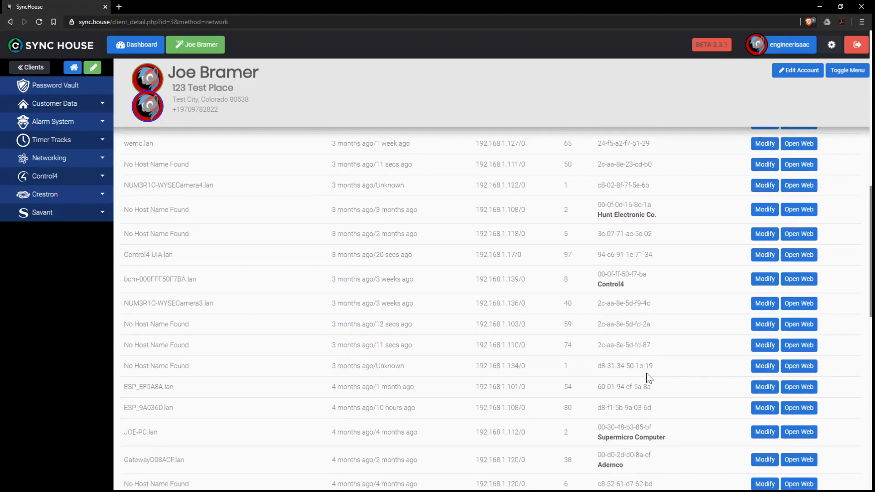
scroll(564, 392, "up", 5)
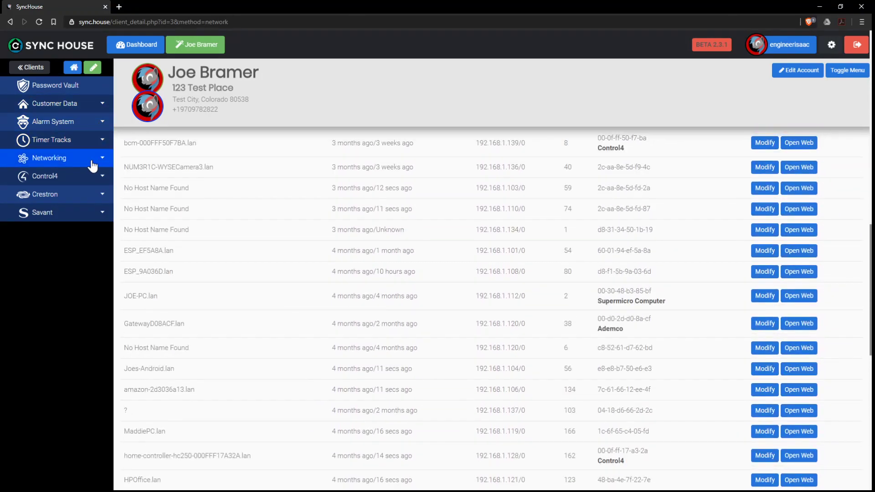
left_click(49, 158)
Start a new internet speed test on the Speed Test page, then abort it
left_click(72, 212)
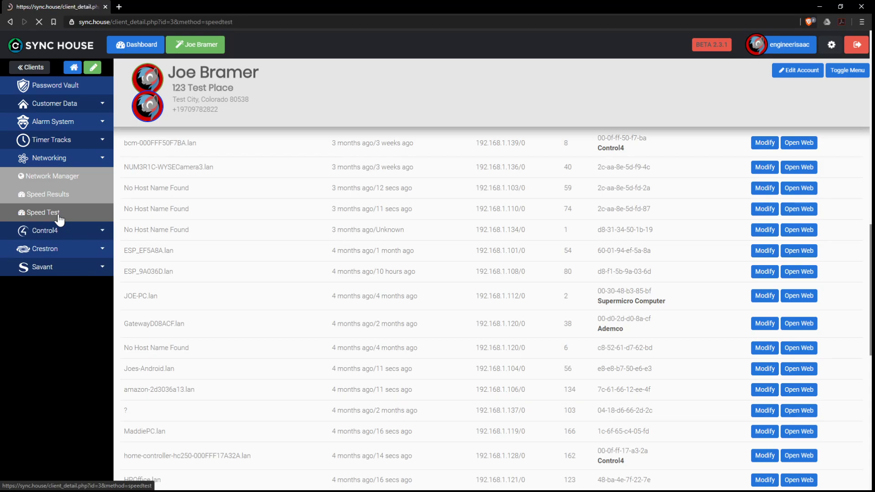
left_click(486, 191)
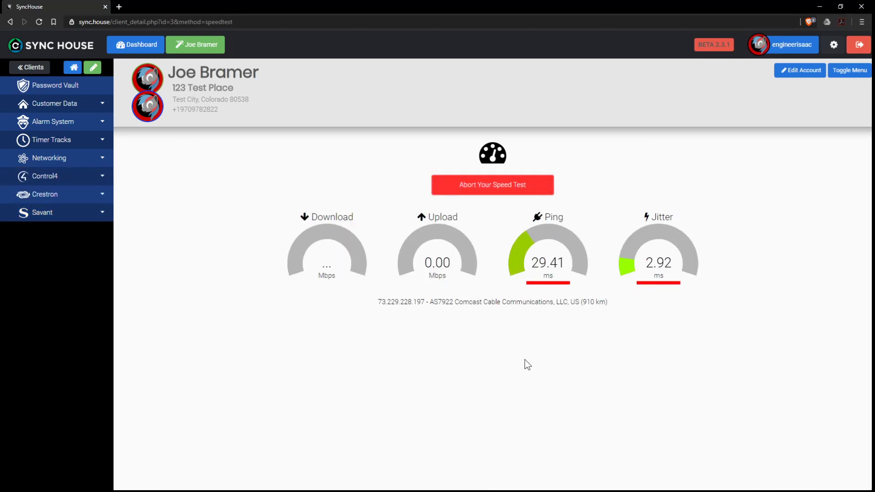
left_click(512, 191)
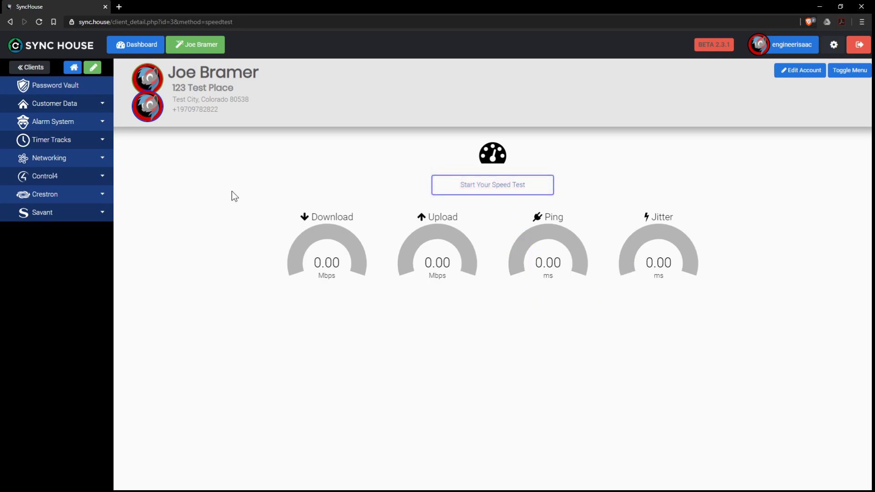
Open Networking > Speed Results showing the 149.56 download and 6.23 upload test
left_click(68, 145)
left_click(64, 158)
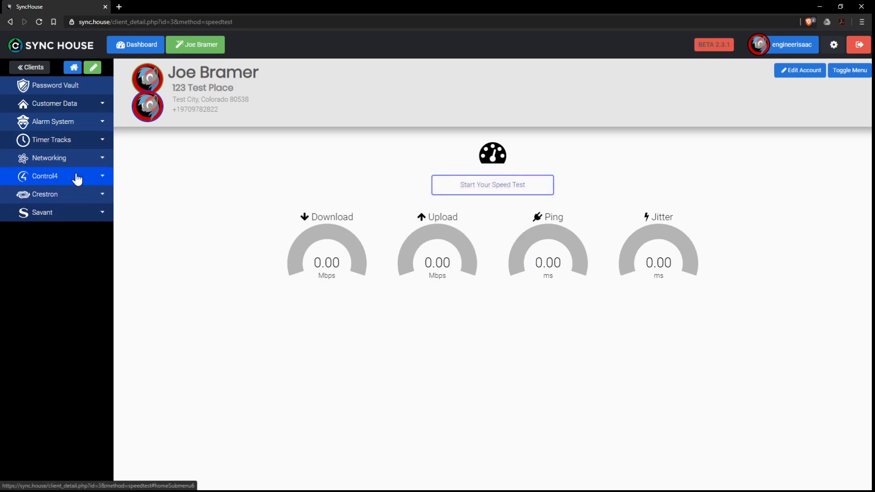
left_click(61, 219)
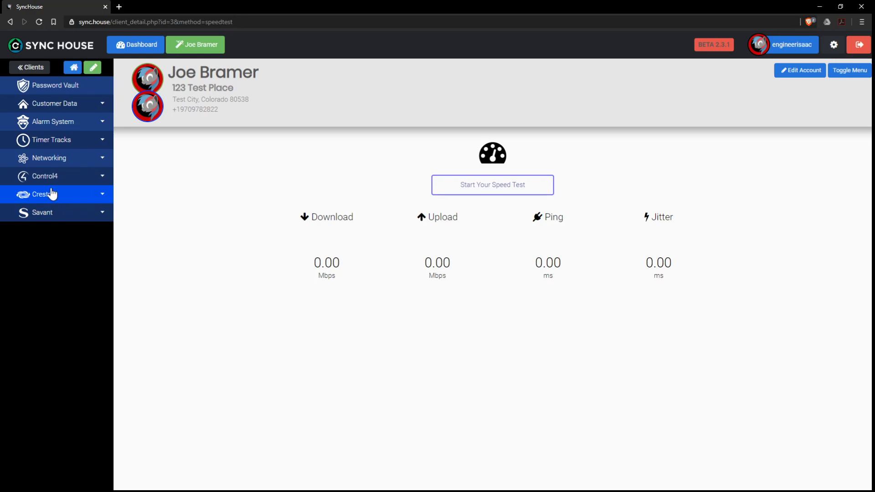
left_click(58, 159)
left_click(62, 197)
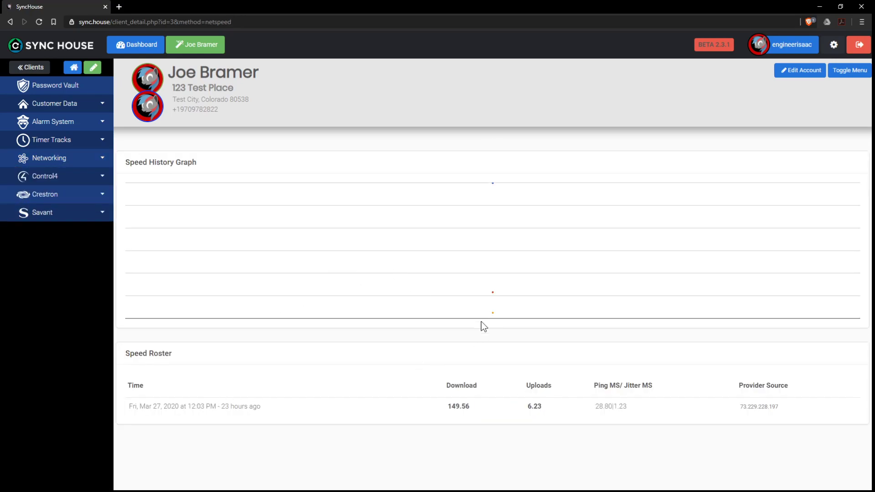
mouse_move(493, 185)
Highlight the provider source IP address in the speed results, then clear the selection
left_click_drag(790, 411, 700, 406)
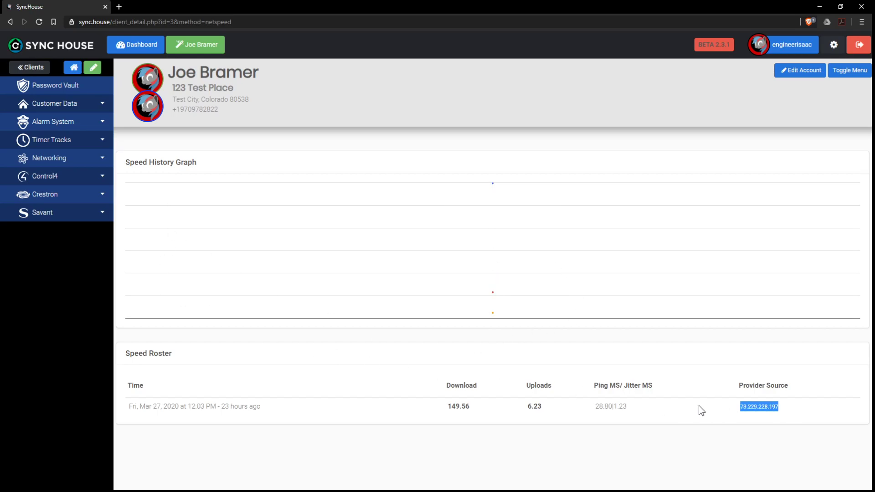
left_click(632, 415)
left_click(86, 160)
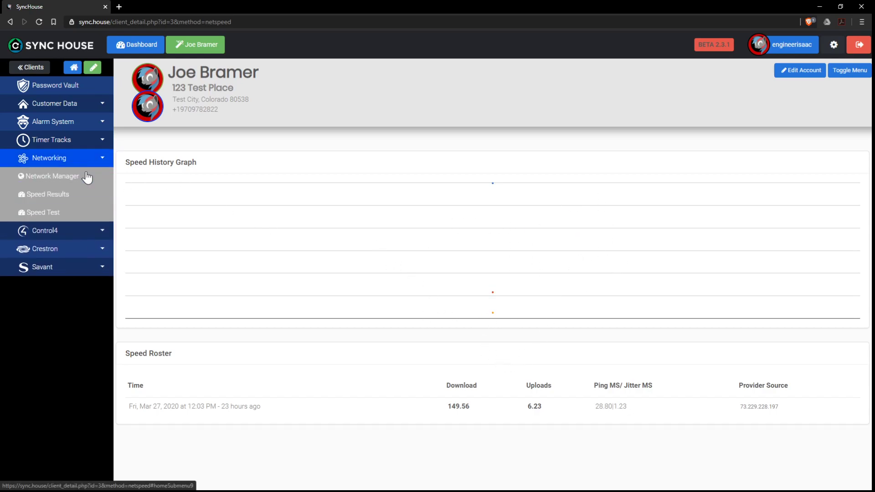
left_click(52, 231)
left_click(69, 251)
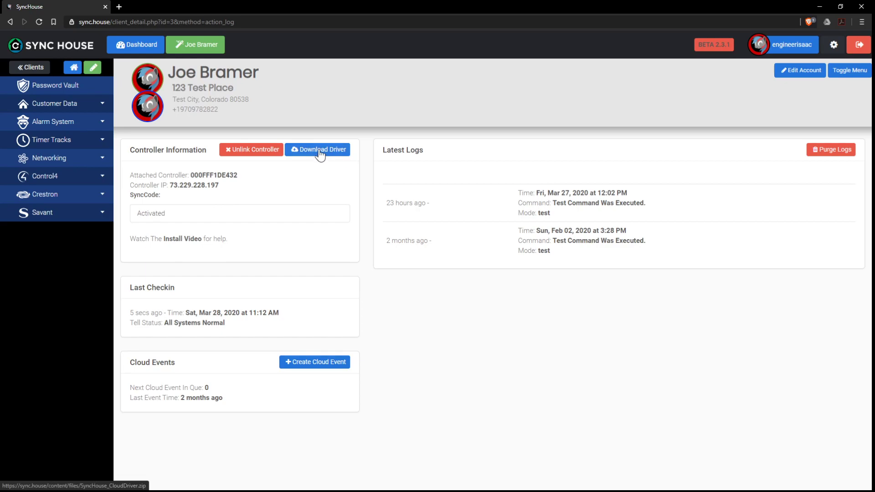
left_click_drag(174, 214, 118, 212)
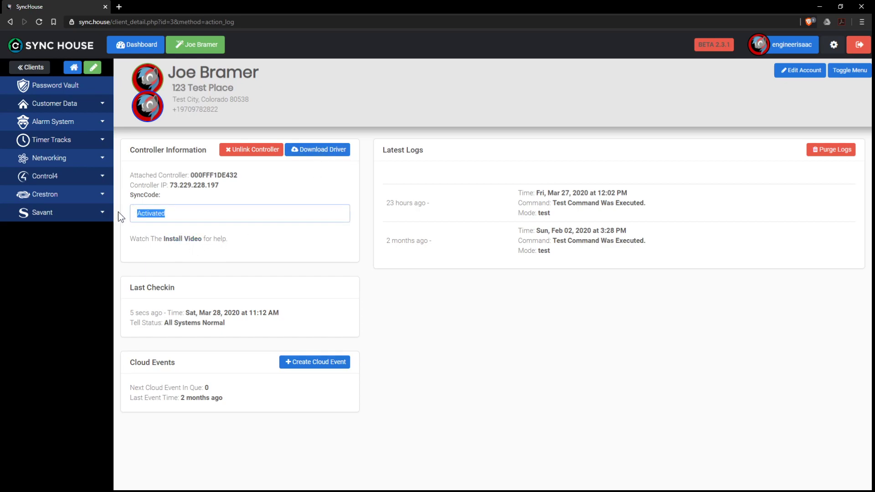
left_click(175, 214)
left_click_drag(176, 215, 119, 215)
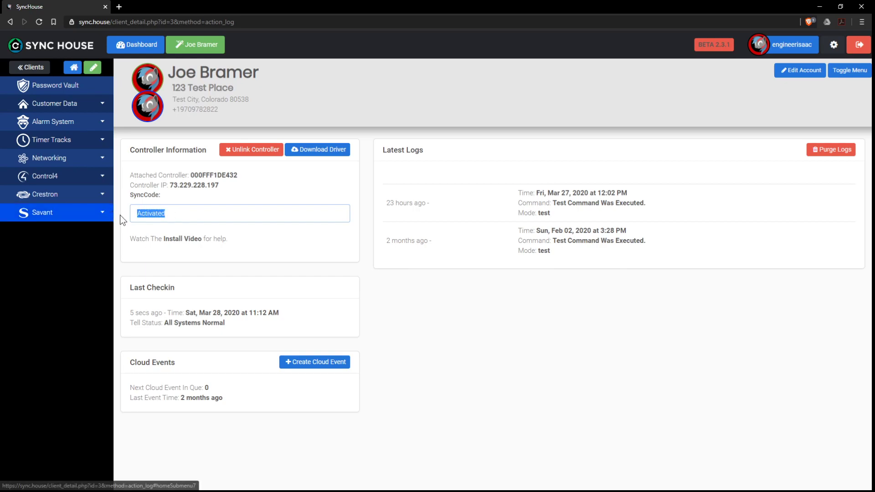
left_click(229, 214)
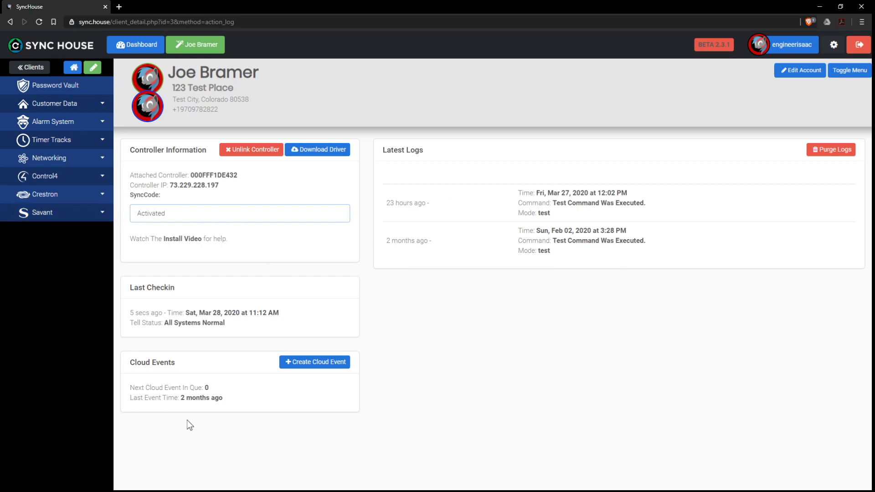
left_click_drag(272, 329, 114, 312)
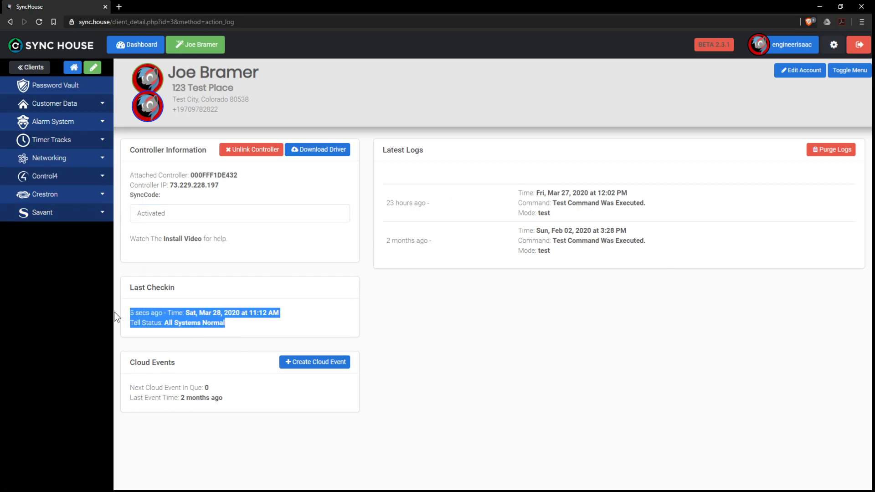
left_click(255, 322)
left_click_drag(228, 325, 128, 286)
left_click(240, 327)
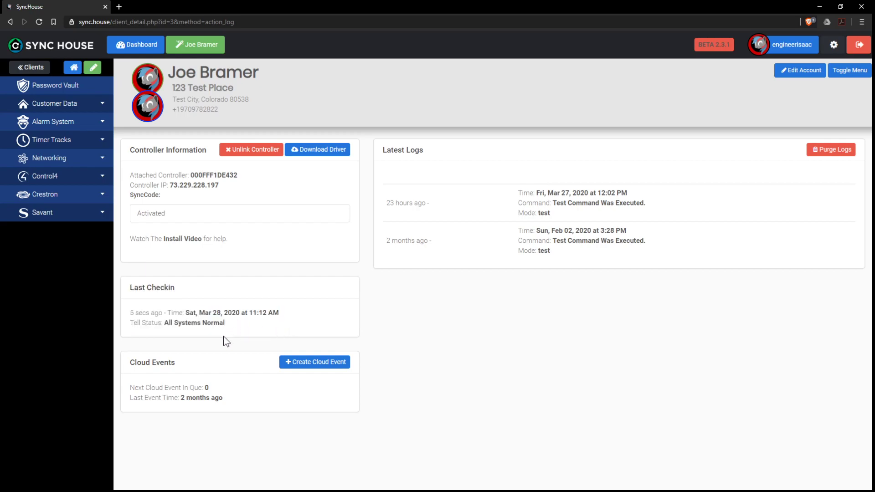
left_click_drag(225, 323, 171, 326)
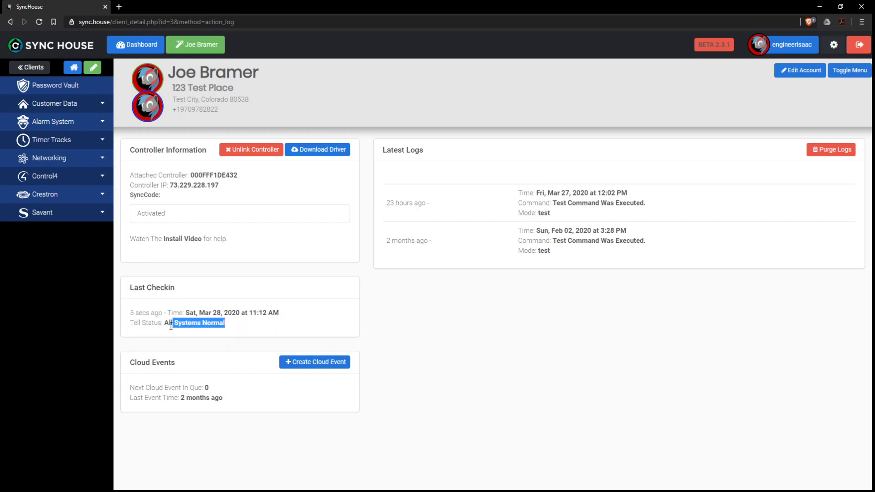
left_click(244, 326)
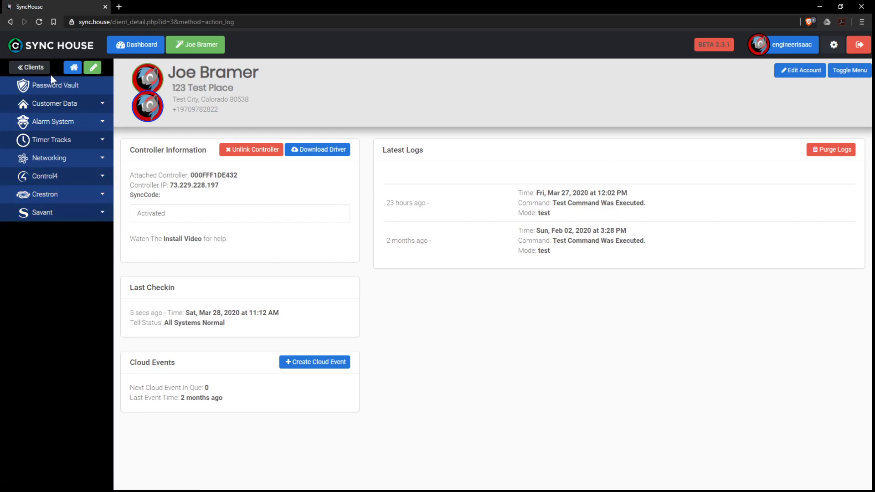
Go from Clients back to the dashboard, view Service > Work Orders, then return
left_click(36, 69)
left_click(38, 68)
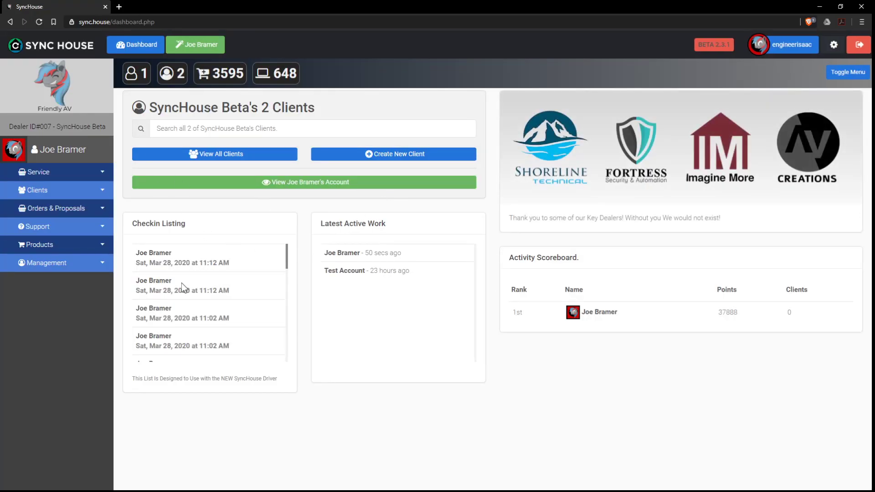
left_click(68, 191)
left_click(68, 171)
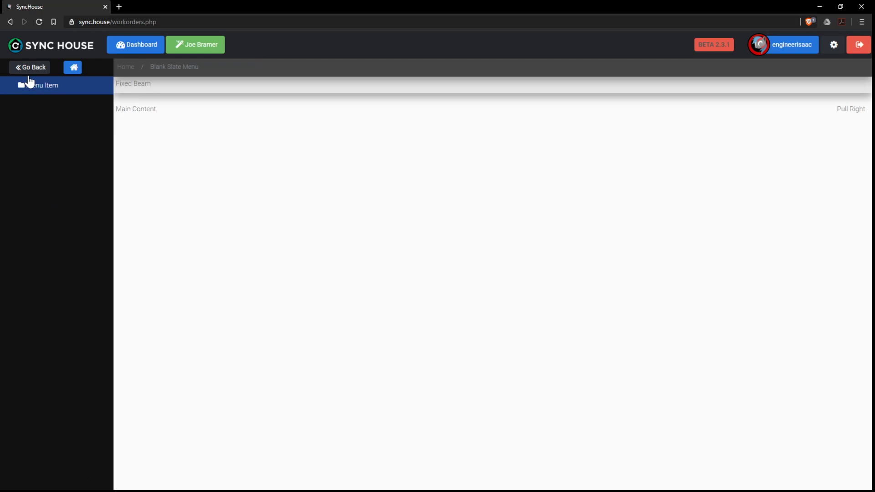
left_click(18, 68)
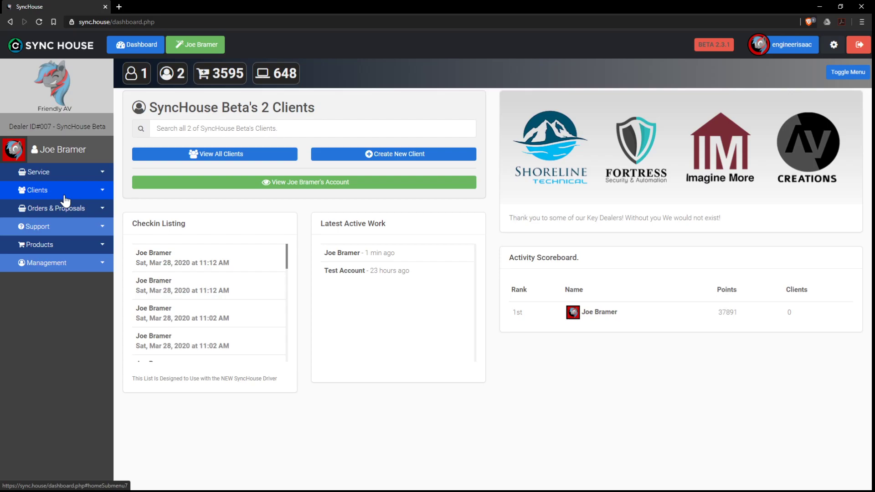
Open the Service > Phone & Texts page
left_click(67, 192)
left_click(67, 192)
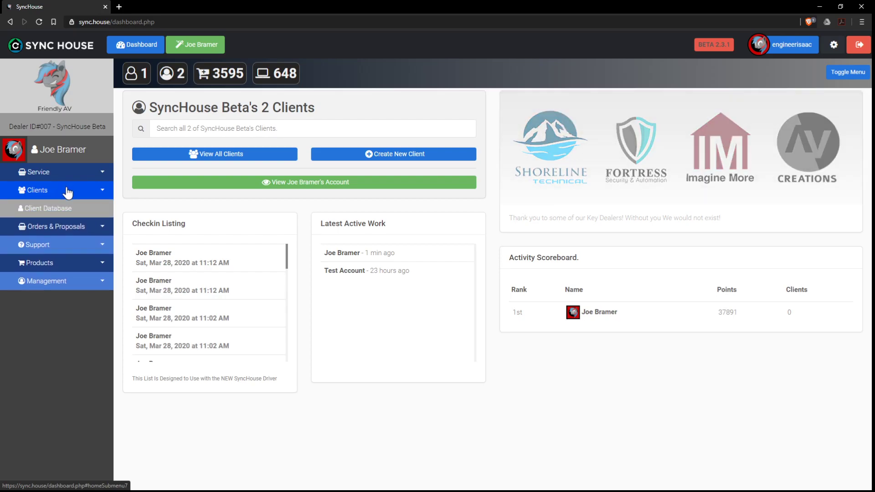
left_click(68, 173)
Open the Make Call send-to-phone dialog and close it without calling
left_click(40, 209)
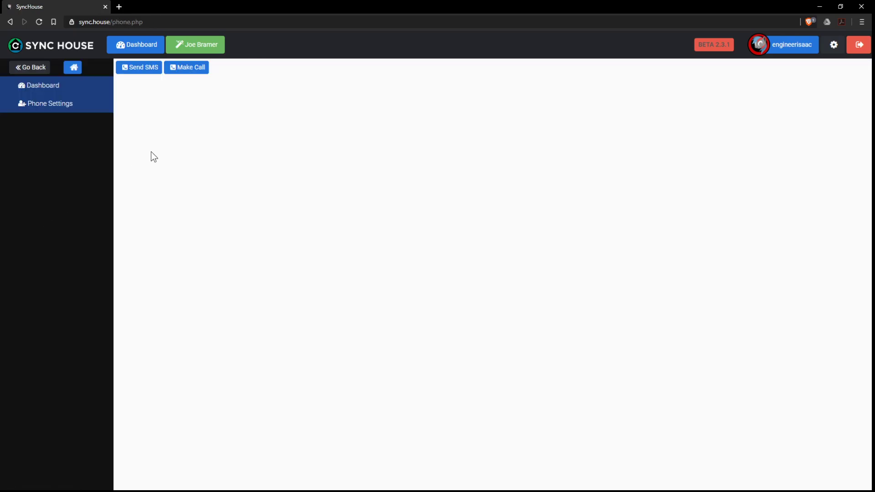
left_click(186, 73)
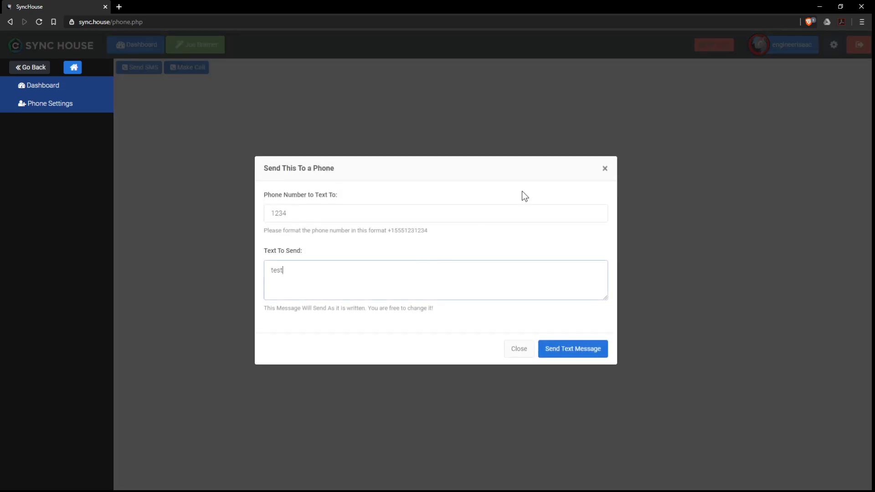
left_click(601, 170)
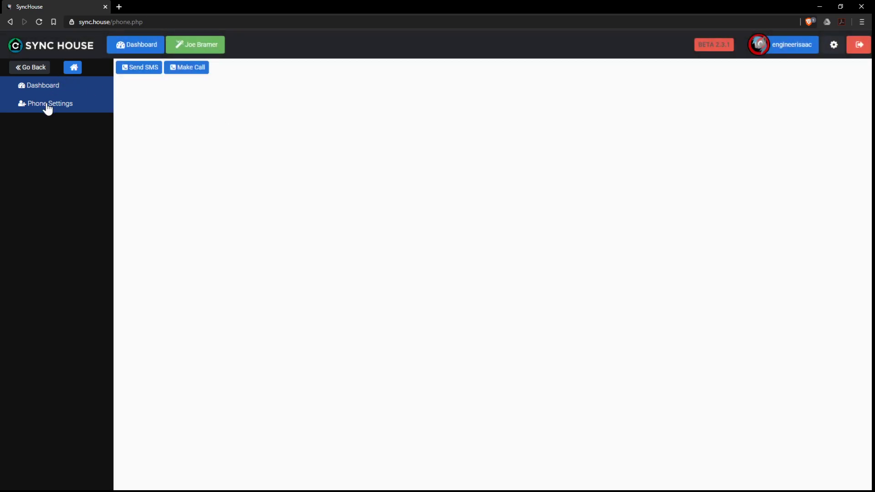
In Phone Settings, inspect the Twilio SID, TOKEN and Number fields
left_click(48, 104)
scroll(516, 322, "down", 1)
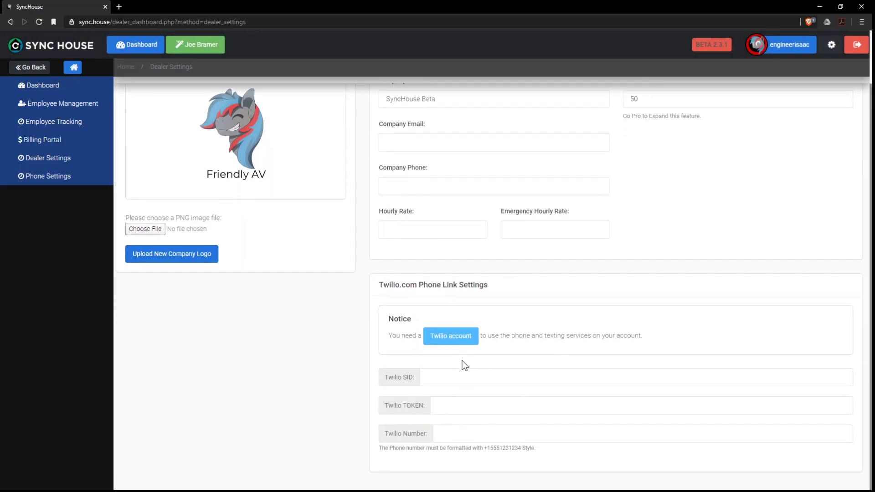
left_click(464, 377)
left_click(464, 406)
left_click(461, 435)
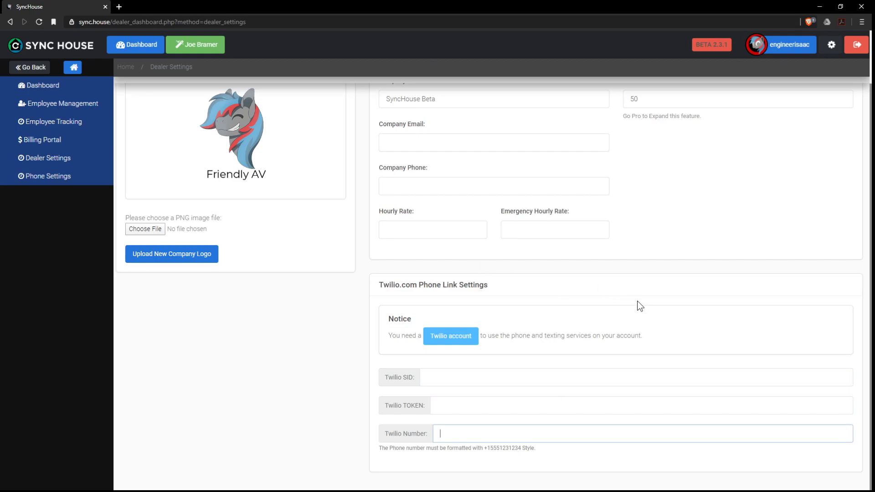
scroll(451, 370, "up", 1)
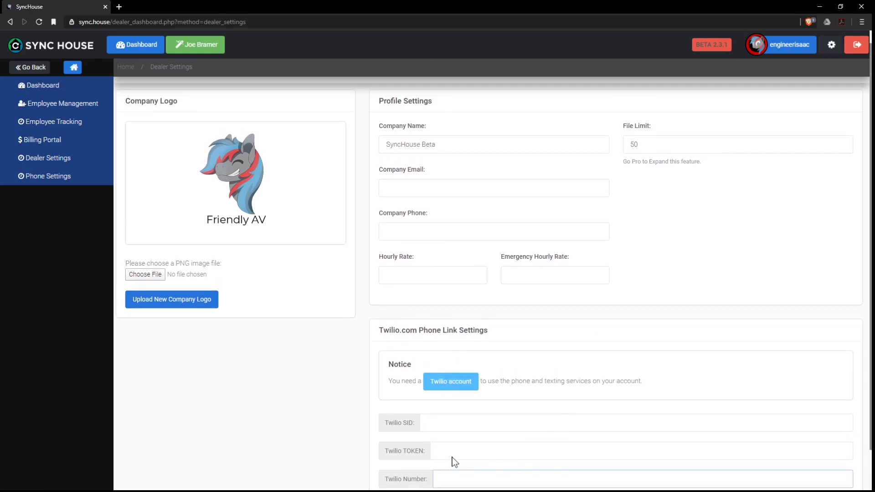
scroll(462, 373, "down", 1)
left_click(462, 376)
left_click(456, 407)
left_click(461, 433)
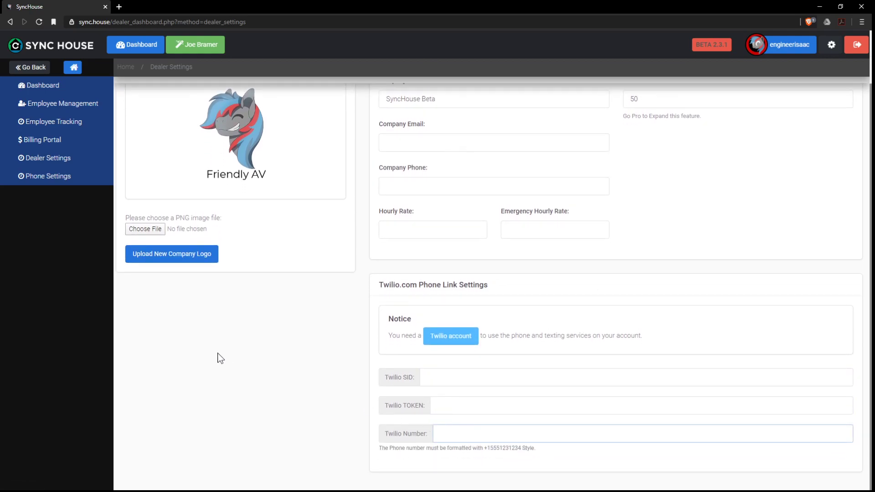
left_click(219, 357)
Check Company Name, Company Email, Hourly Rate and Emergency Hourly Rate, then open Employee Management
scroll(273, 269, "up", 1)
left_click(462, 159)
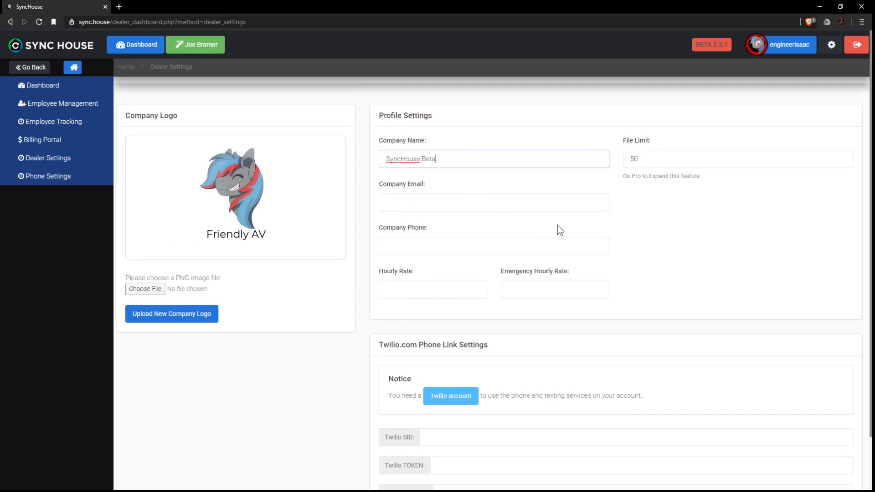
key("Tab")
left_click(456, 202)
left_click(421, 288)
key("Tab")
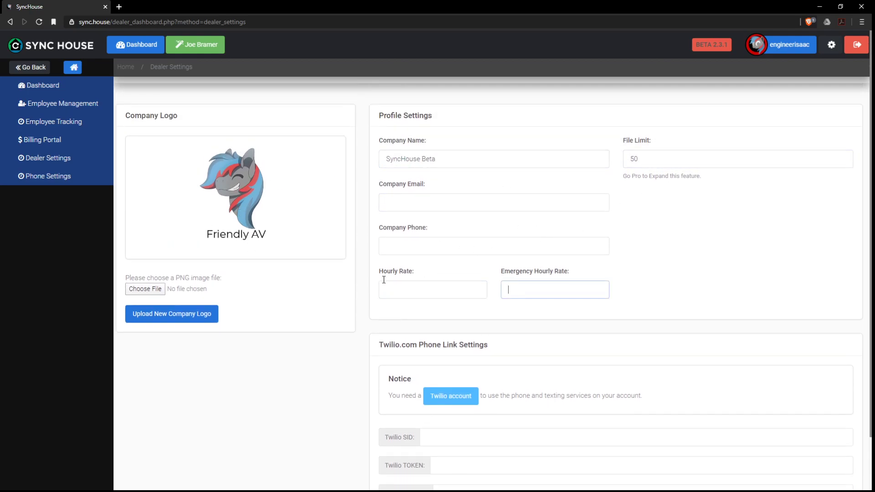
left_click(51, 113)
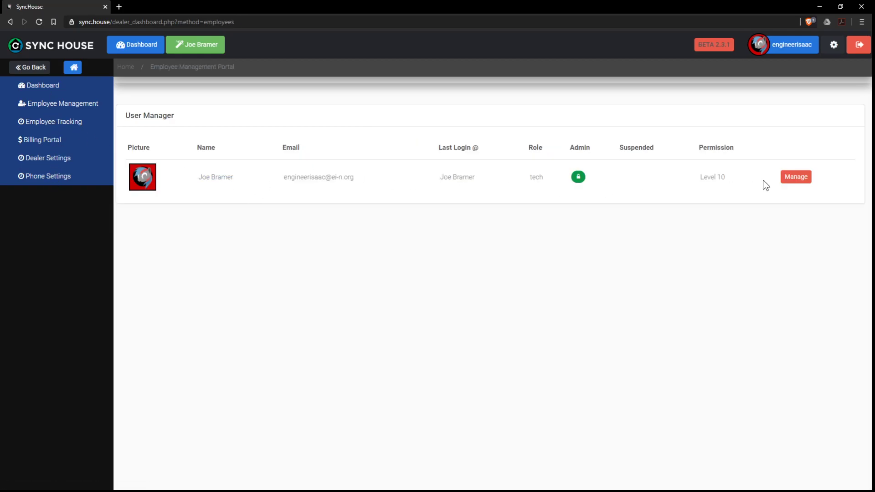
Open the admin user's Manage account page and scroll through its details
left_click(796, 178)
scroll(488, 241, "down", 4)
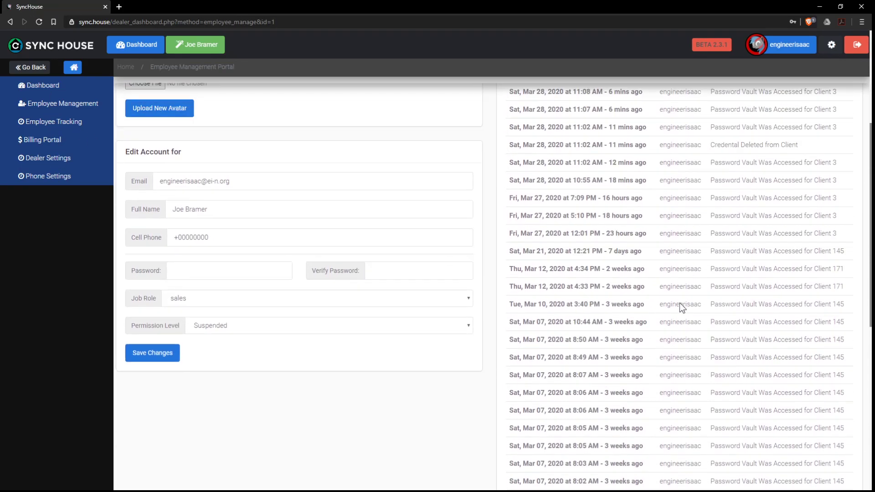
scroll(680, 303, "up", 2)
scroll(646, 175, "down", 2)
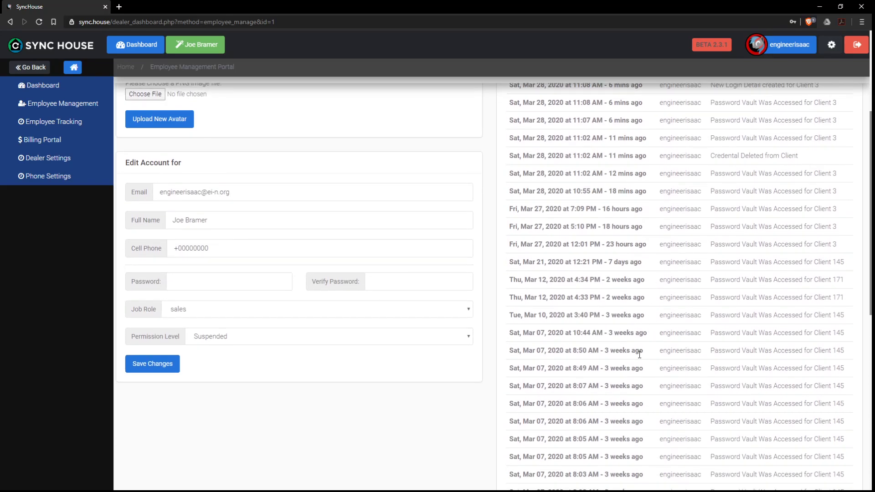
scroll(640, 354, "down", 6)
scroll(704, 319, "up", 7)
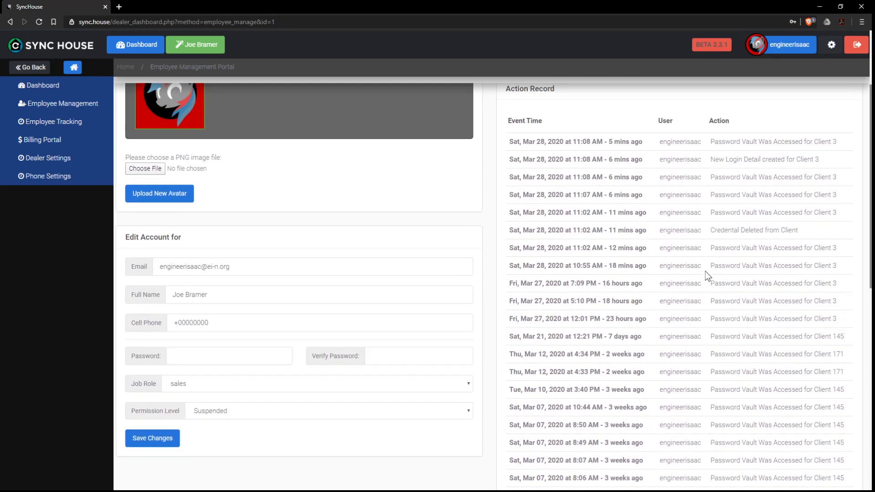
scroll(705, 272, "up", 2)
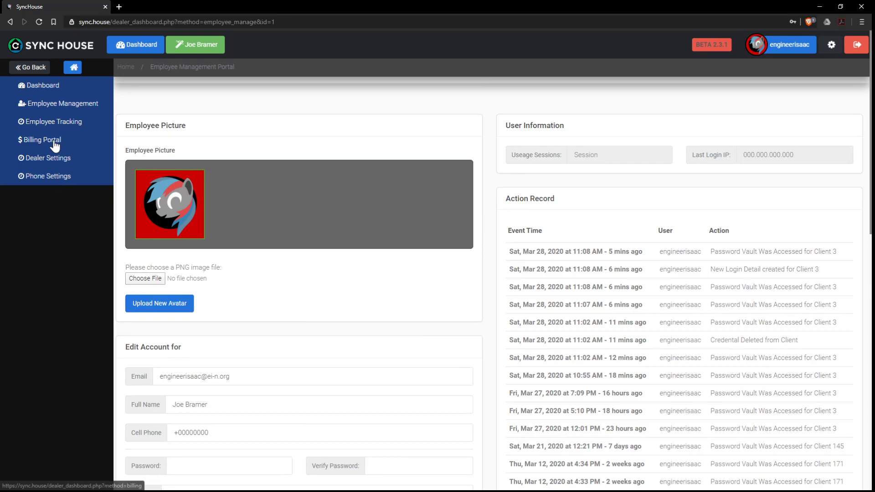
Open Employee Tracking and scroll its log of vault accesses and credential events
left_click(64, 122)
scroll(498, 310, "down", 6)
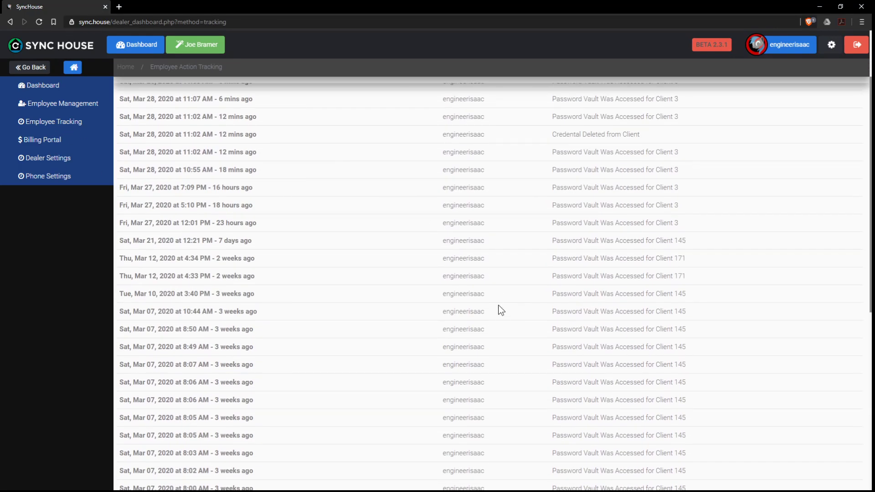
scroll(653, 269, "up", 6)
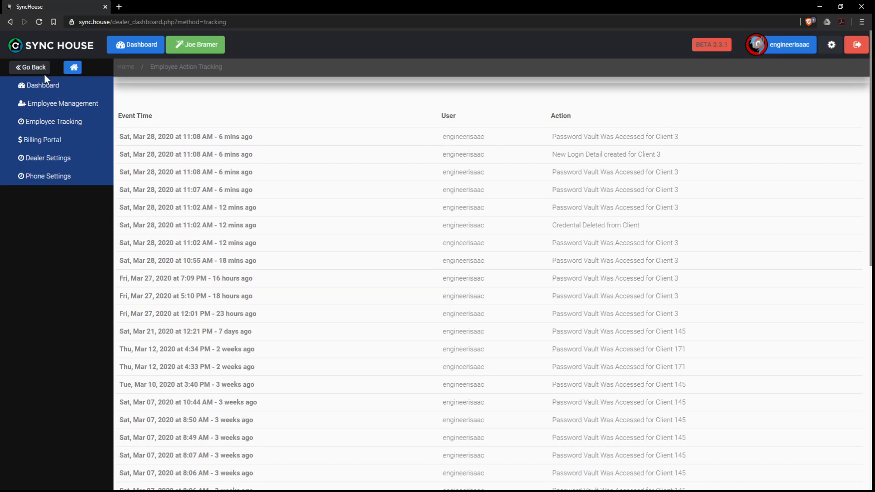
View Support > Support Numbers' vendor phone list, then return to the 2-client dashboard via the logo
left_click(72, 68)
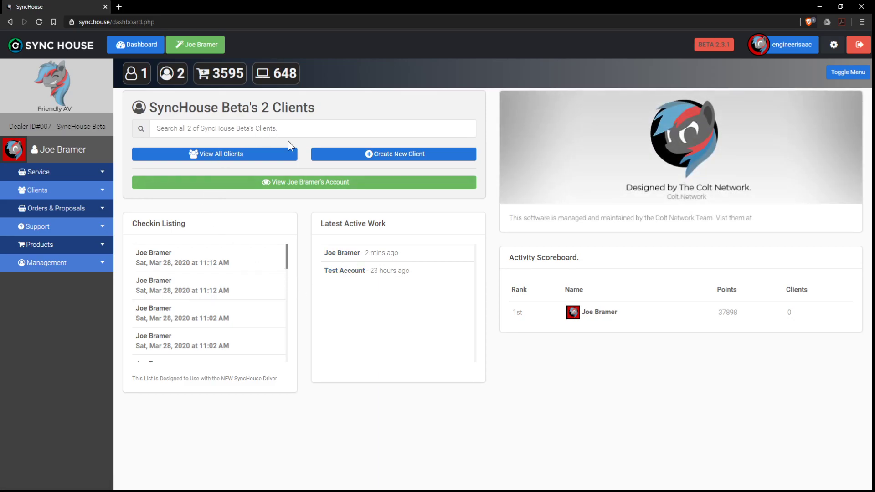
left_click(59, 235)
left_click(45, 269)
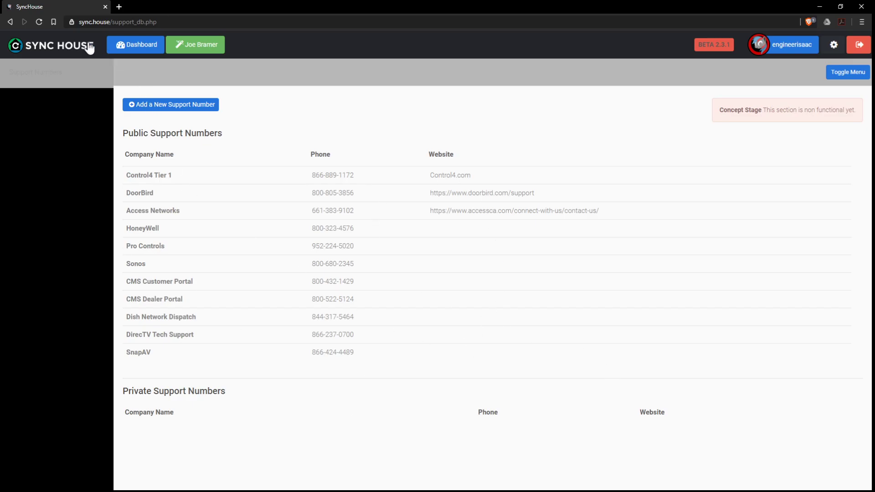
left_click(68, 45)
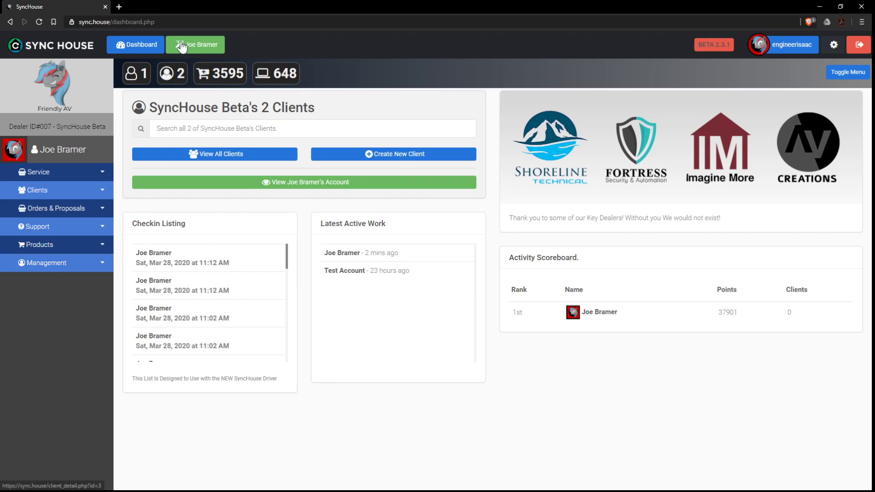
Trim the web address to sync.house and load the site root
left_click_drag(132, 21, 205, 35)
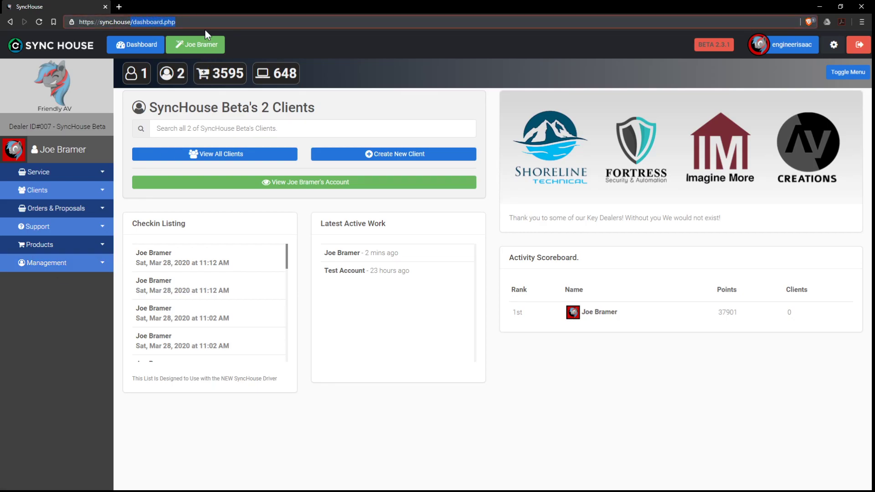
key("BackSpace")
key("Return")
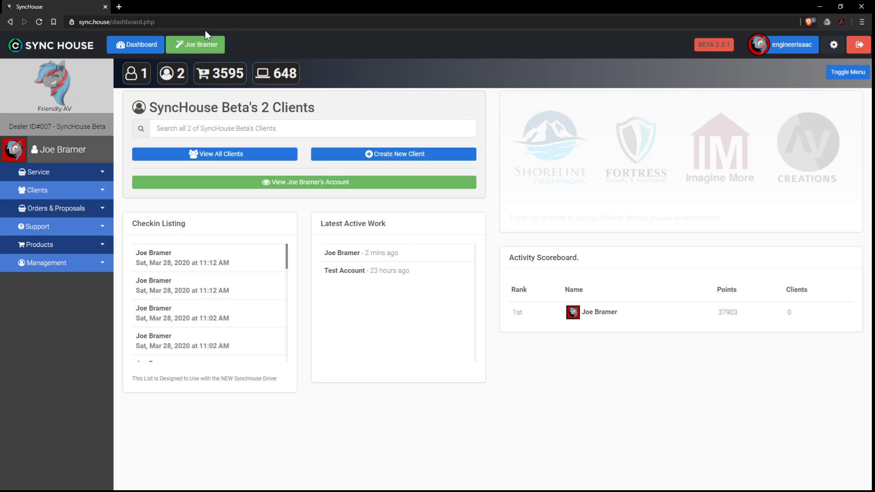
Inspect the page and preview it in Pixel 2 XL device emulation at 411 by 823
right_click(406, 403)
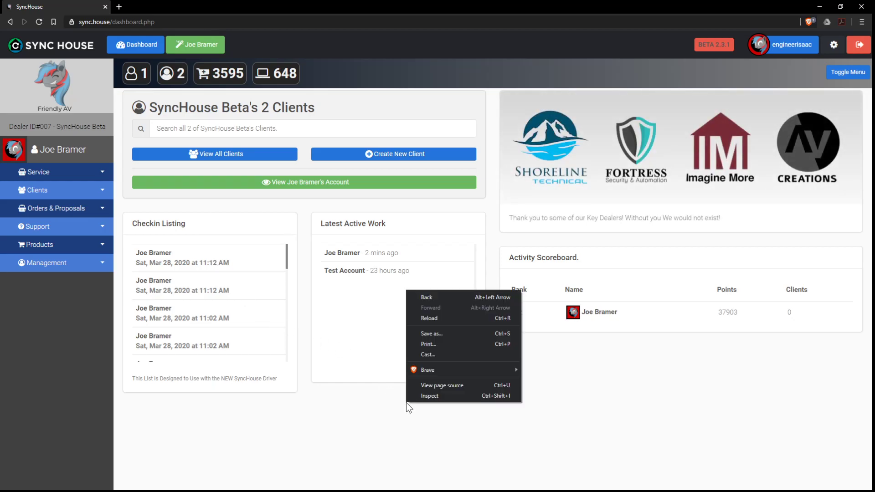
left_click(446, 396)
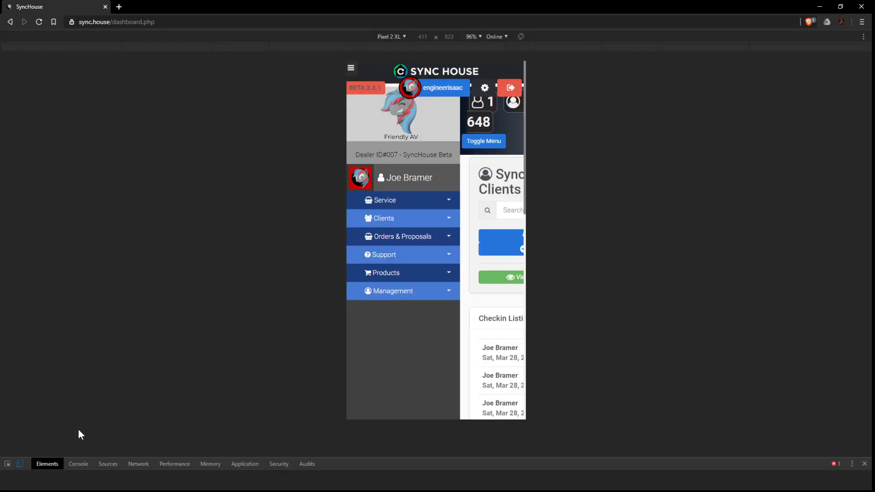
left_click(20, 463)
left_click(20, 463)
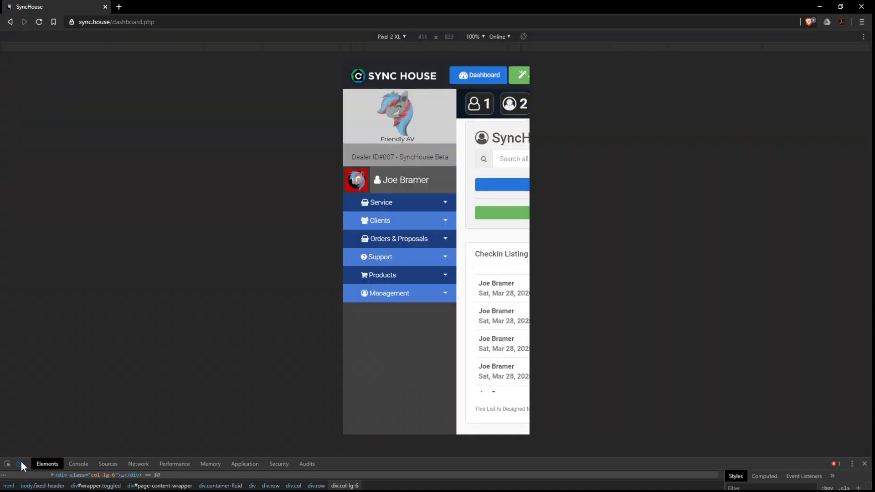
Load the mobile site, browse the Address Book's resource and employee numbers, then return Home
left_click(42, 20)
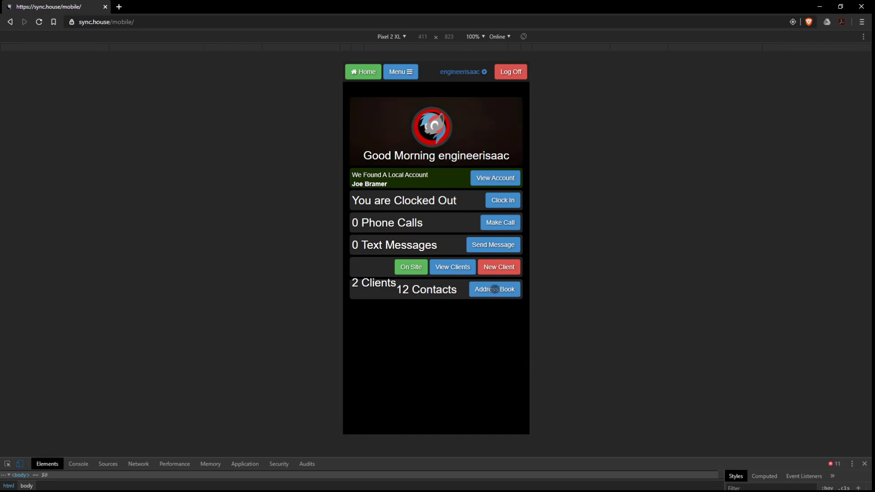
left_click(495, 289)
scroll(461, 260, "down", 3)
scroll(456, 259, "up", 3)
scroll(452, 258, "down", 3)
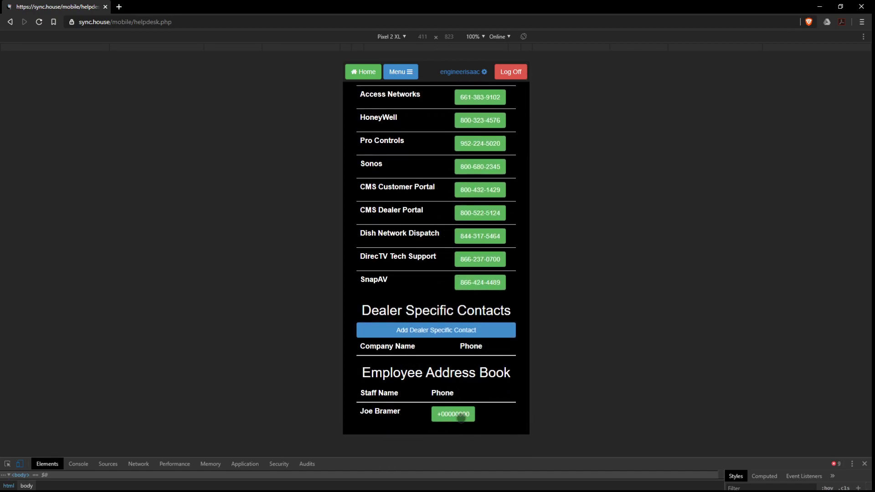
scroll(453, 163, "up", 3)
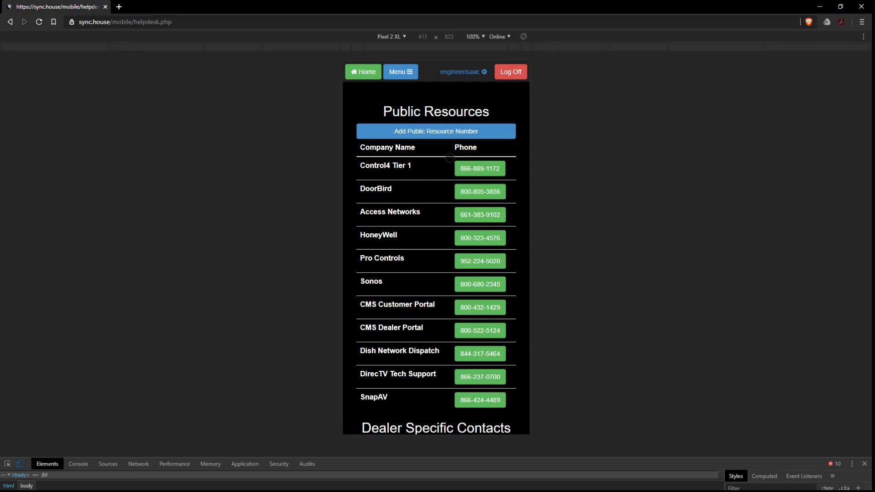
left_click(370, 73)
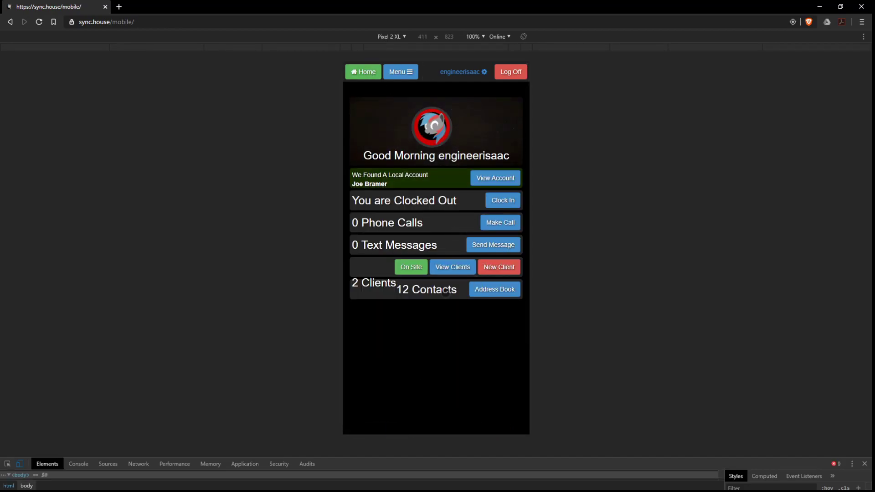
left_click(442, 268)
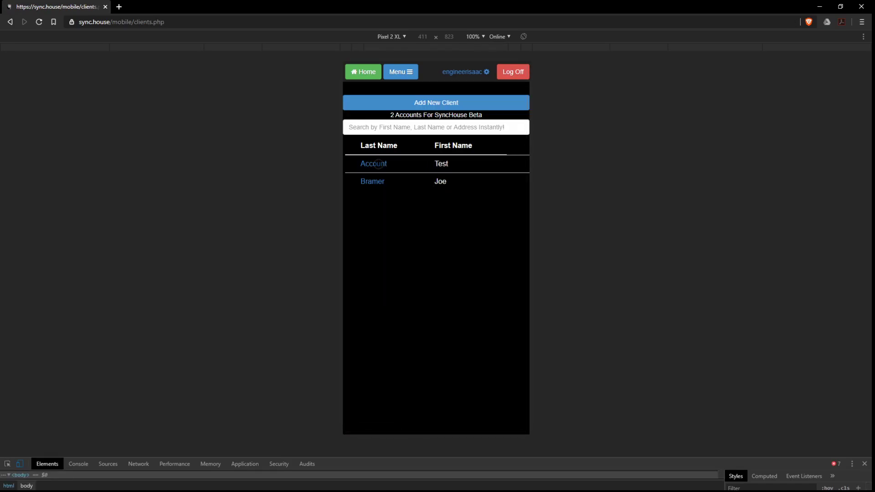
left_click(372, 165)
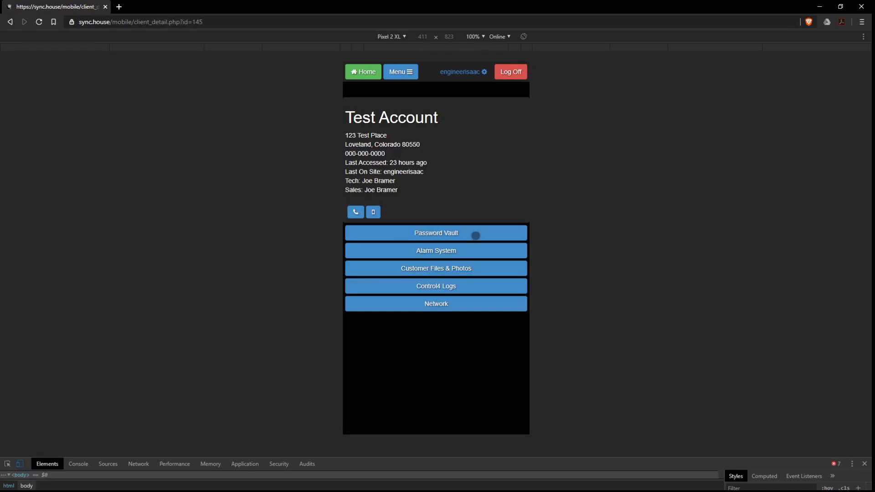
left_click(476, 236)
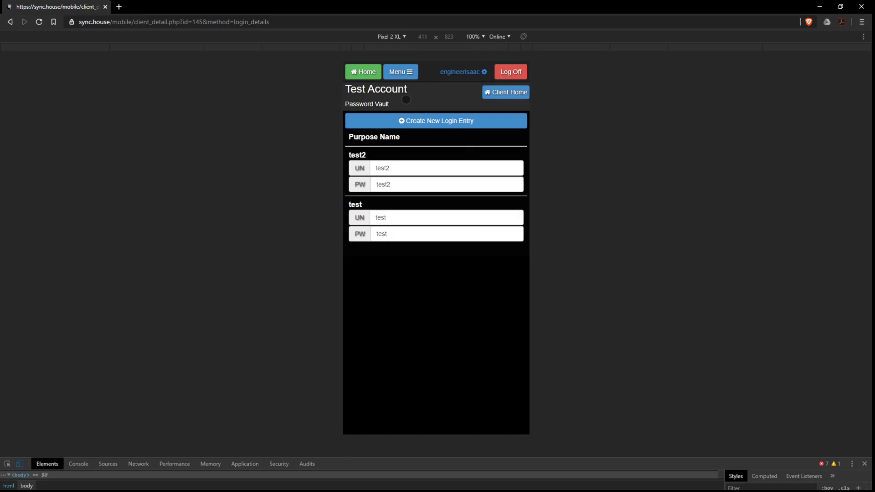
left_click(507, 93)
left_click(458, 247)
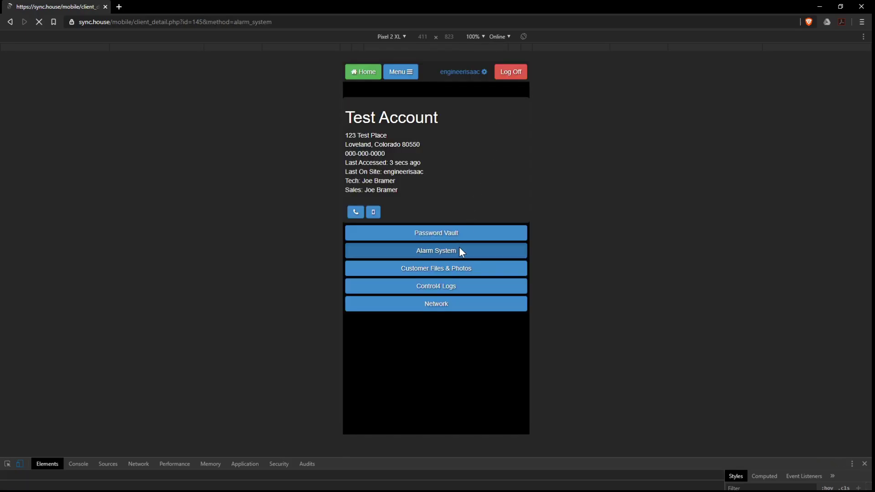
left_click(506, 93)
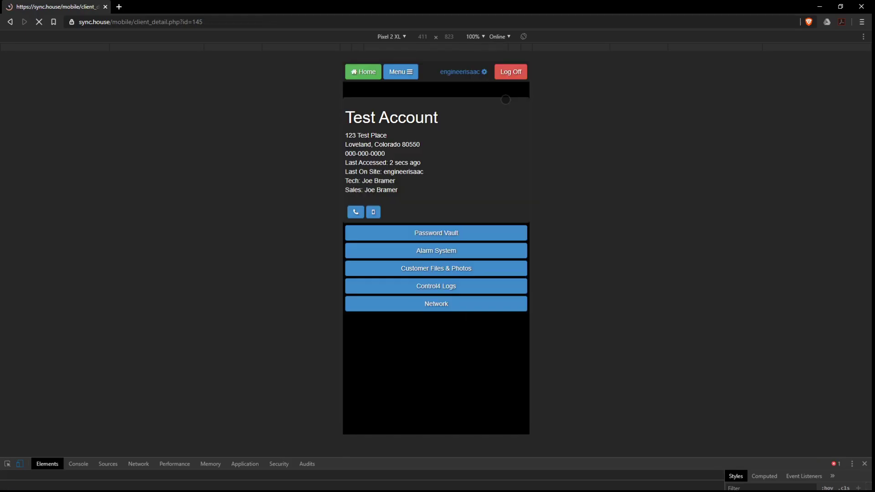
left_click(455, 270)
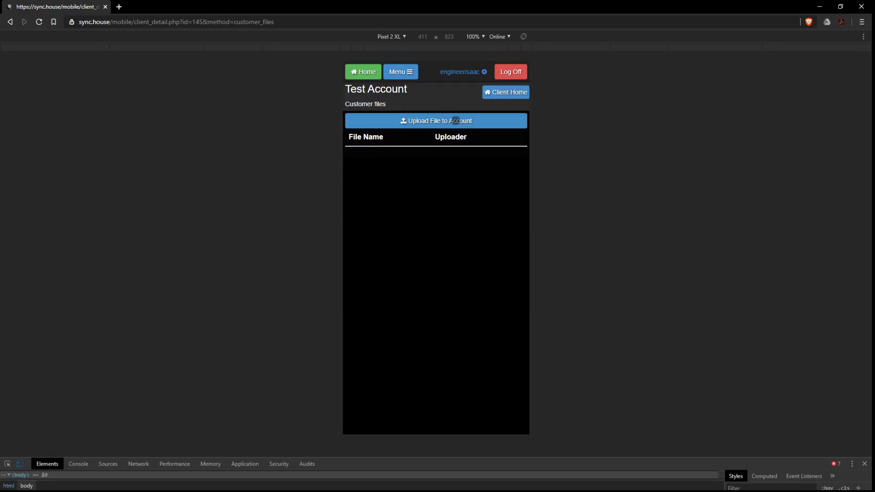
left_click(500, 95)
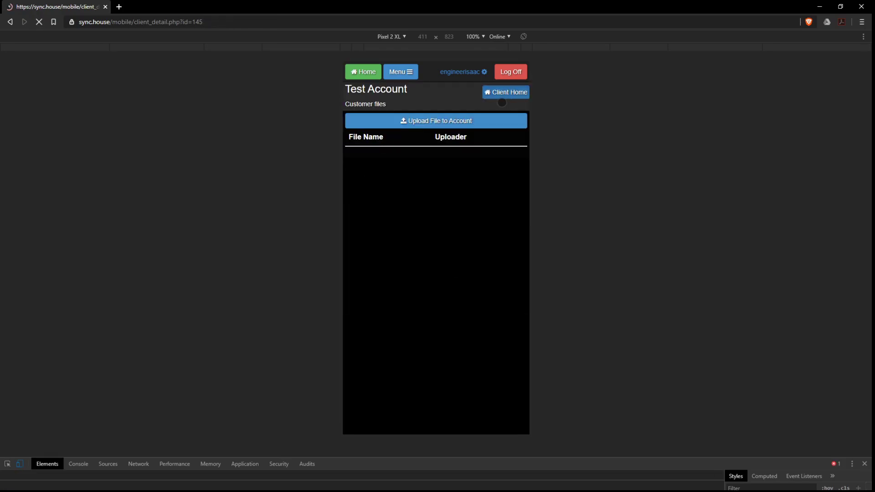
left_click(466, 270)
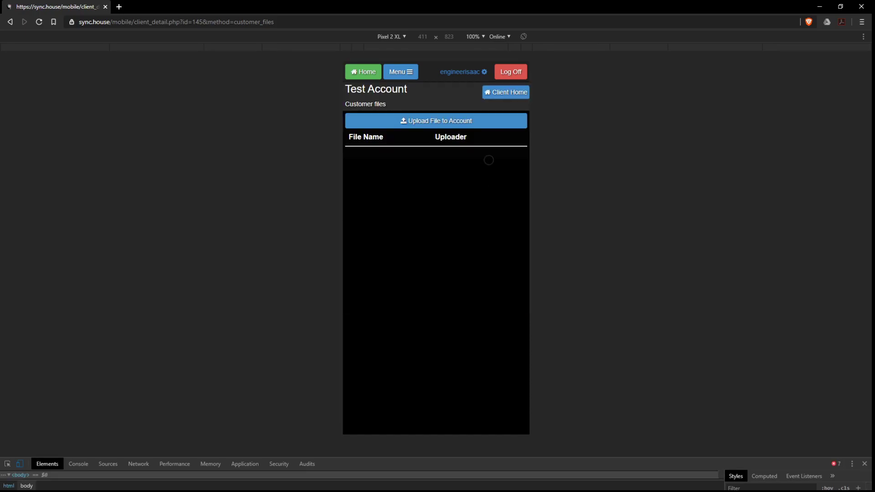
left_click(512, 90)
left_click(449, 290)
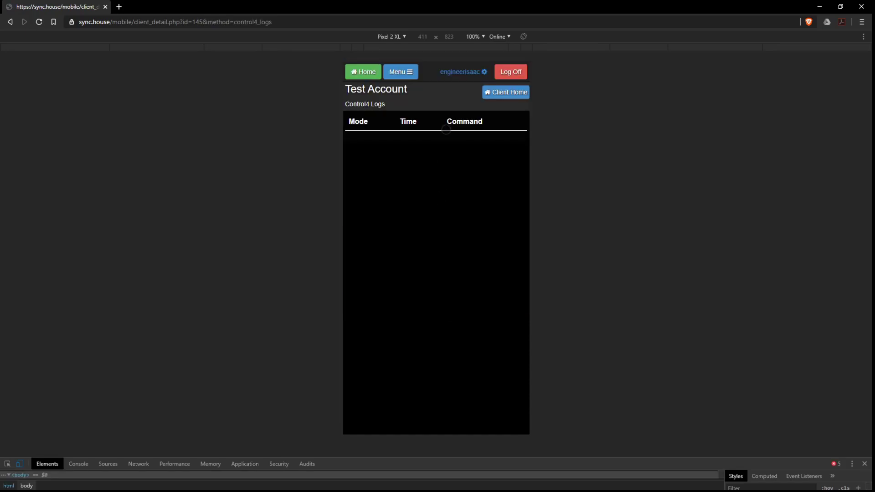
left_click(513, 94)
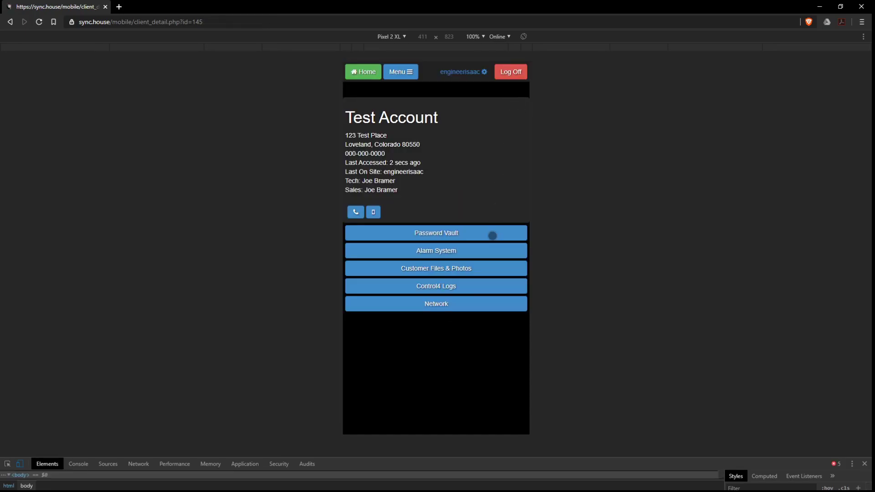
left_click(440, 307)
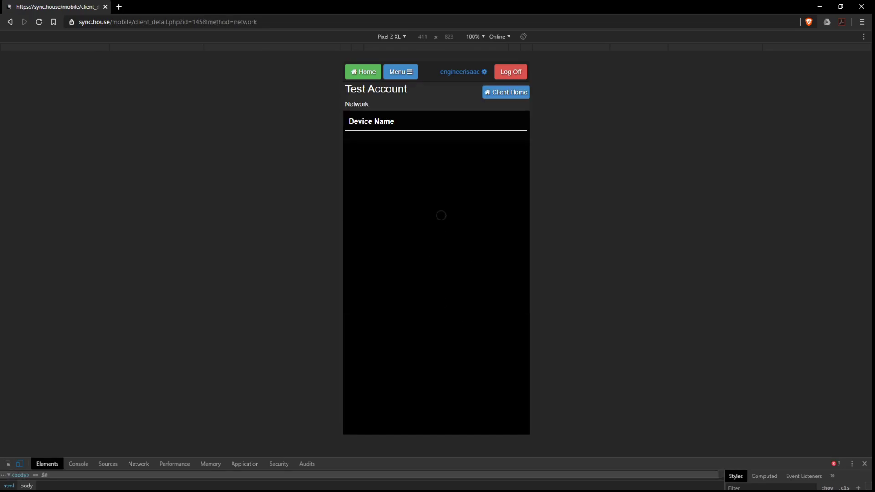
left_click(521, 93)
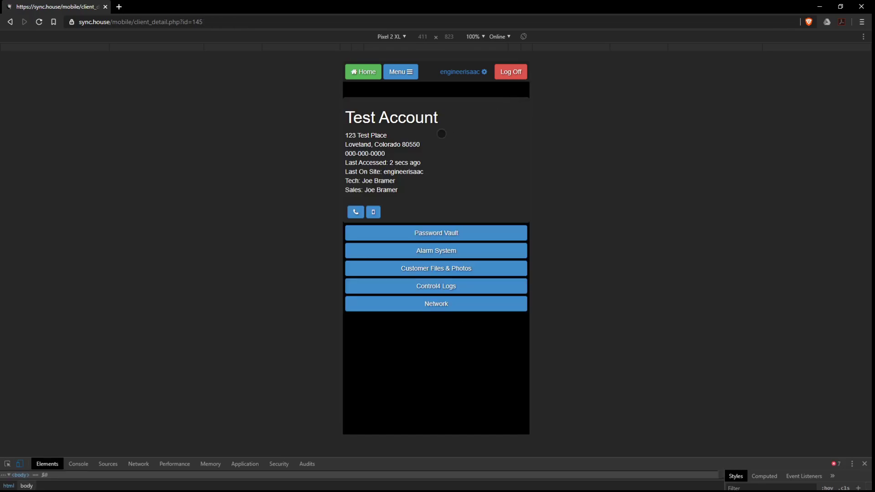
left_click(360, 73)
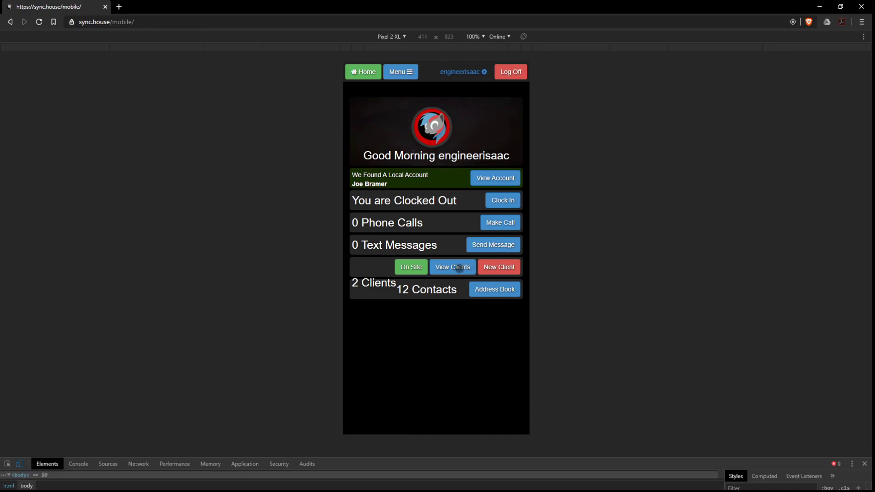
left_click(460, 268)
left_click(372, 181)
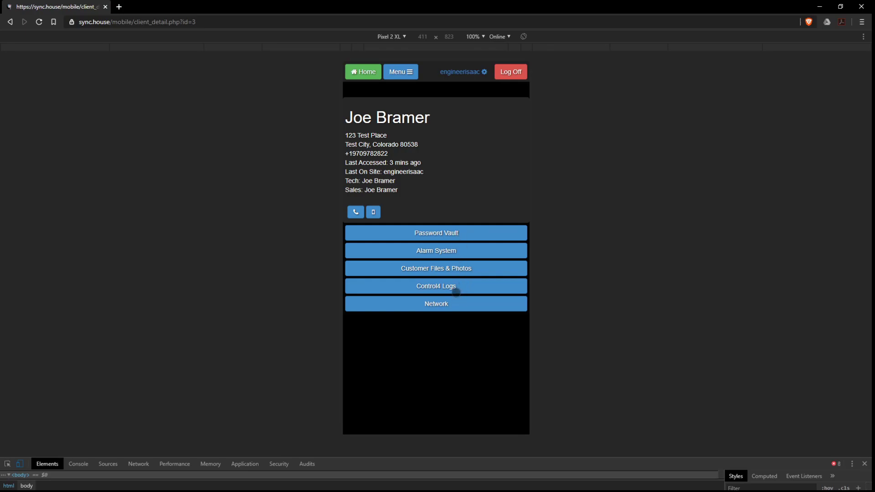
left_click(456, 292)
scroll(435, 272, "down", 2)
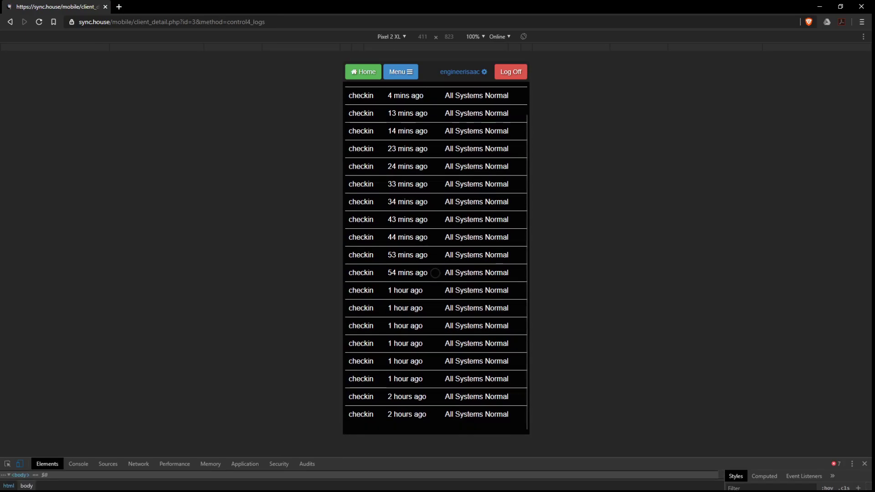
scroll(435, 272, "up", 3)
left_click(504, 96)
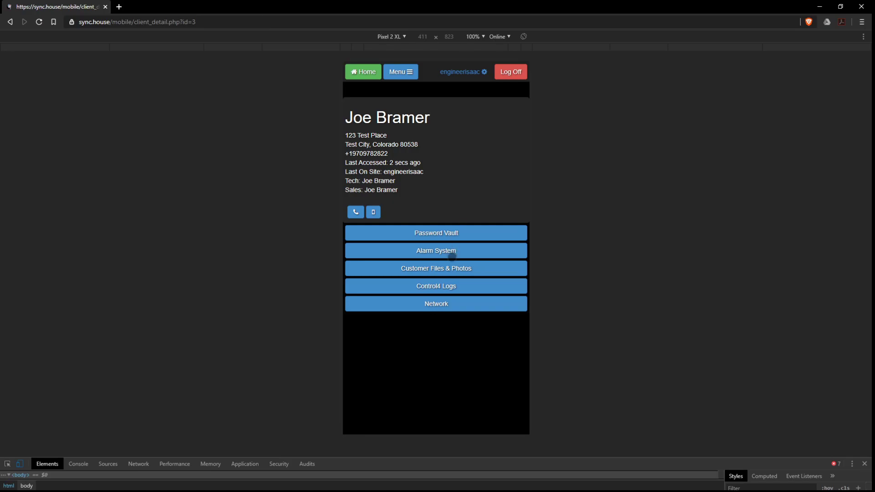
left_click(444, 304)
scroll(427, 214, "down", 8)
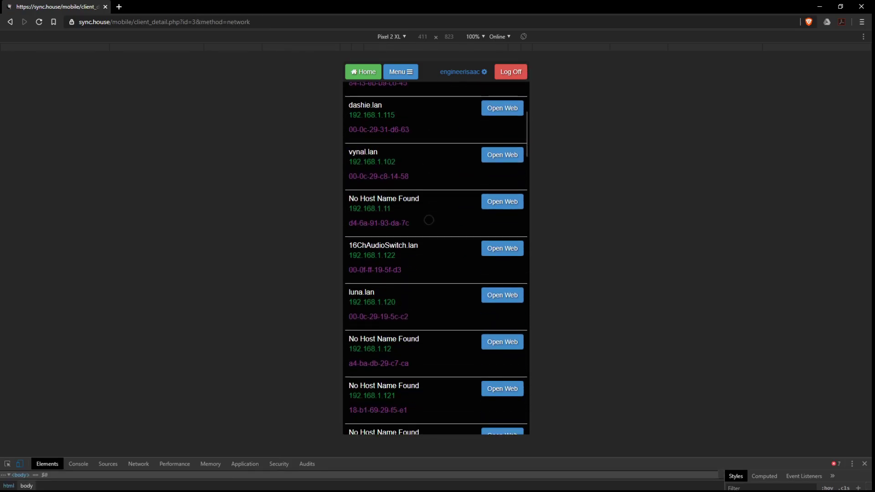
scroll(429, 220, "down", 3)
scroll(426, 237, "up", 7)
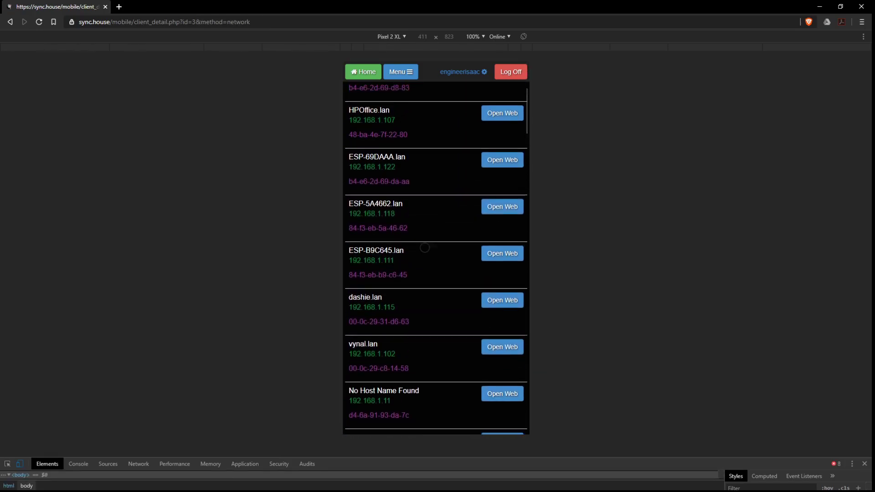
scroll(425, 247, "up", 5)
scroll(443, 374, "down", 6)
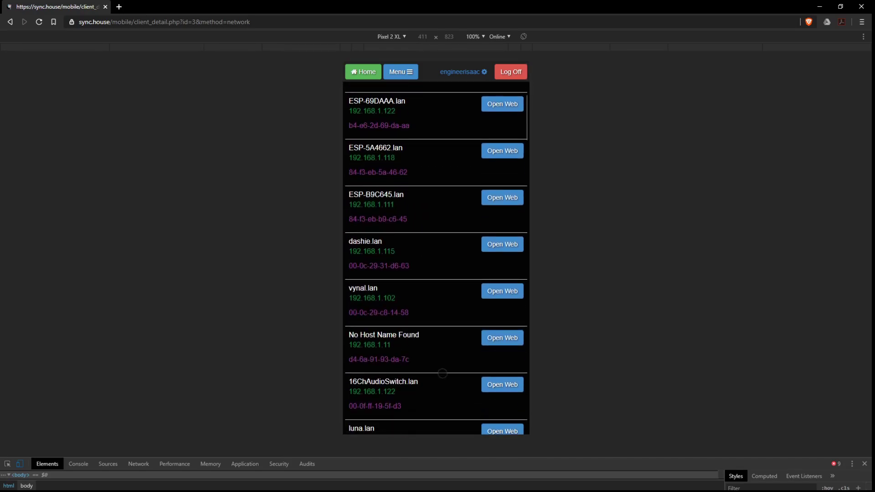
scroll(443, 373, "down", 4)
scroll(490, 353, "up", 5)
left_click(363, 71)
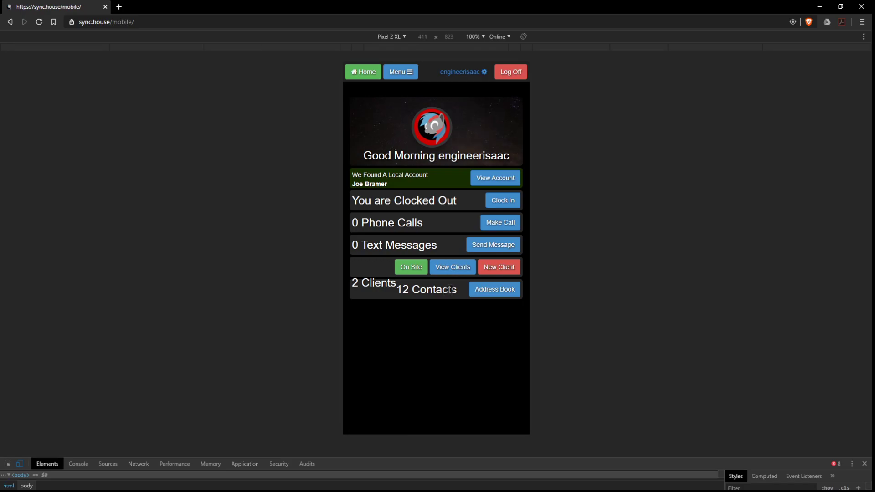
Turn off device emulation and reload the address with 'mobile/' removed
left_click(19, 466)
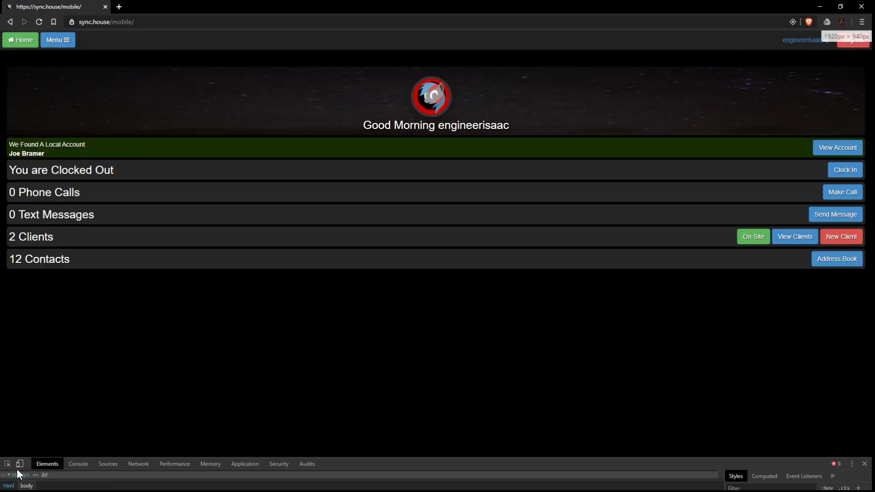
left_click(39, 21)
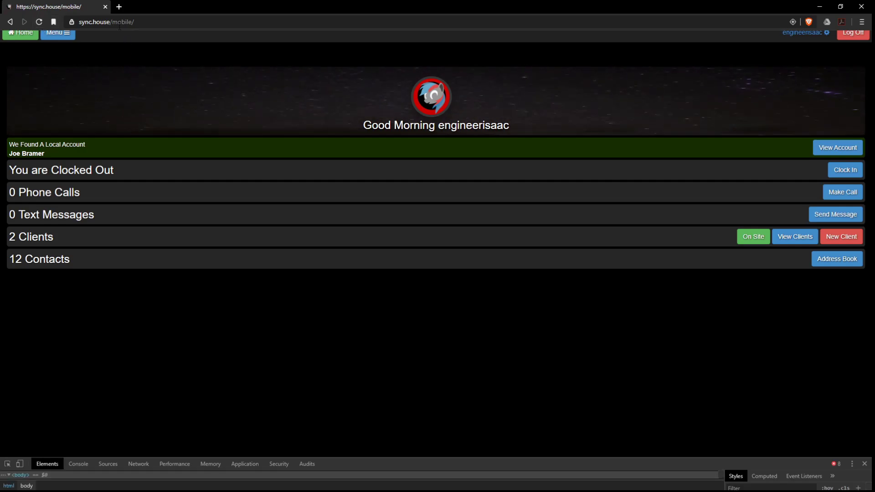
left_click_drag(132, 22, 187, 19)
key("BackSpace")
key("Return")
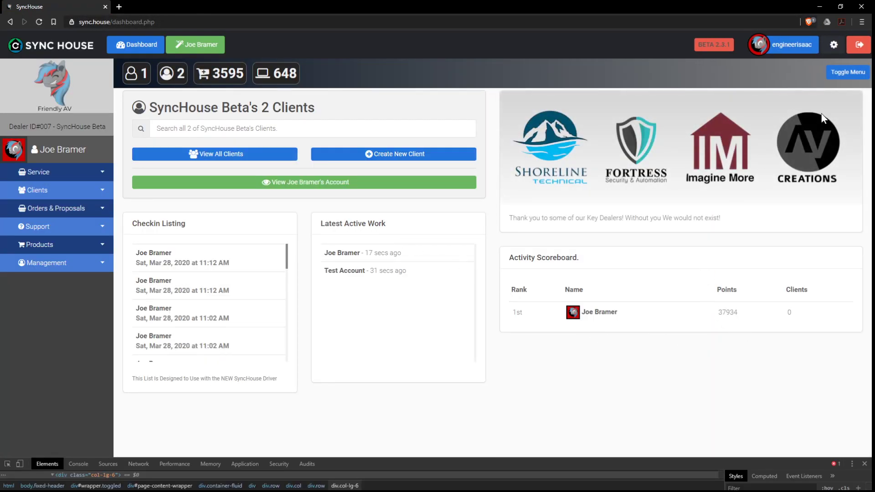
Expand the Management, Inventory, Support, Orders, Clients and Service sidebar groups, then close DevTools
left_click(69, 266)
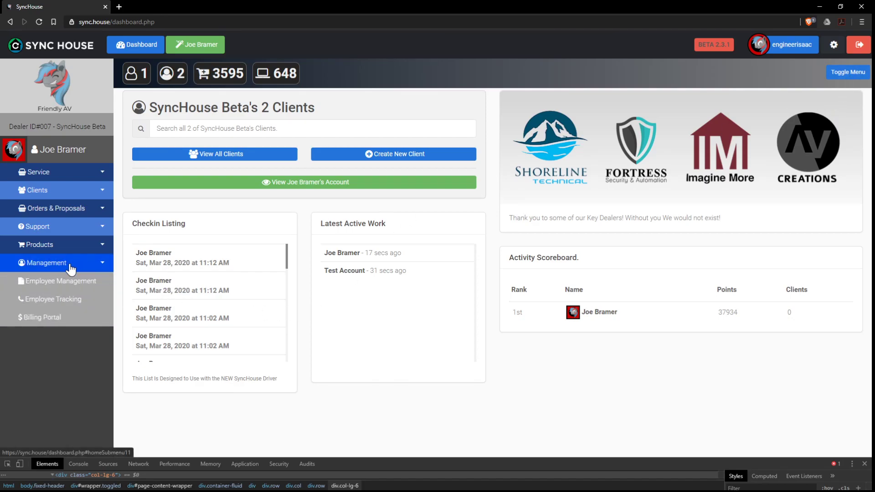
left_click(54, 245)
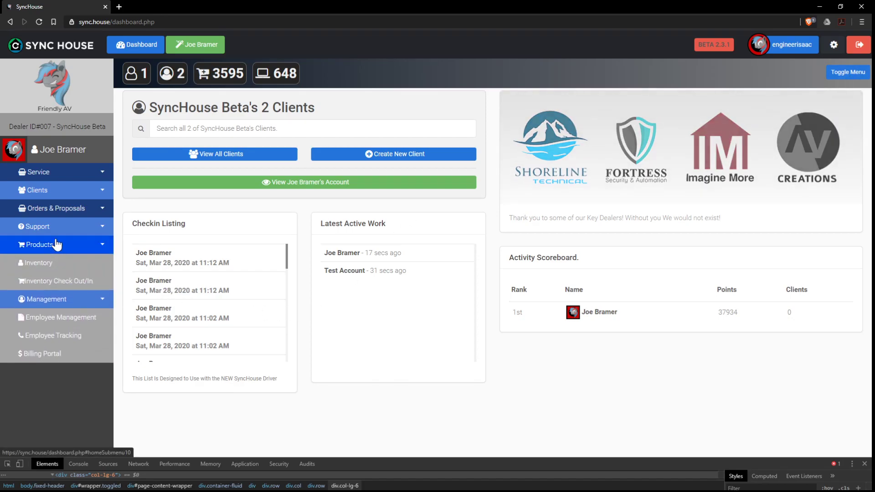
left_click(56, 233)
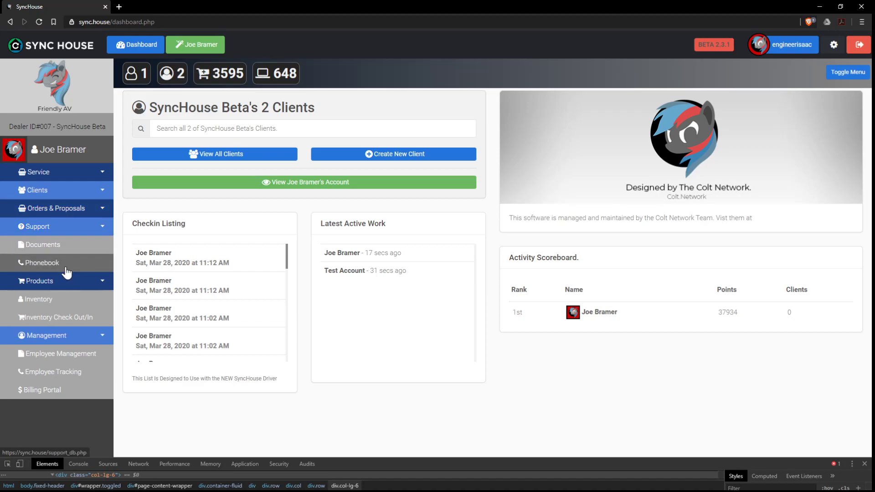
left_click(61, 209)
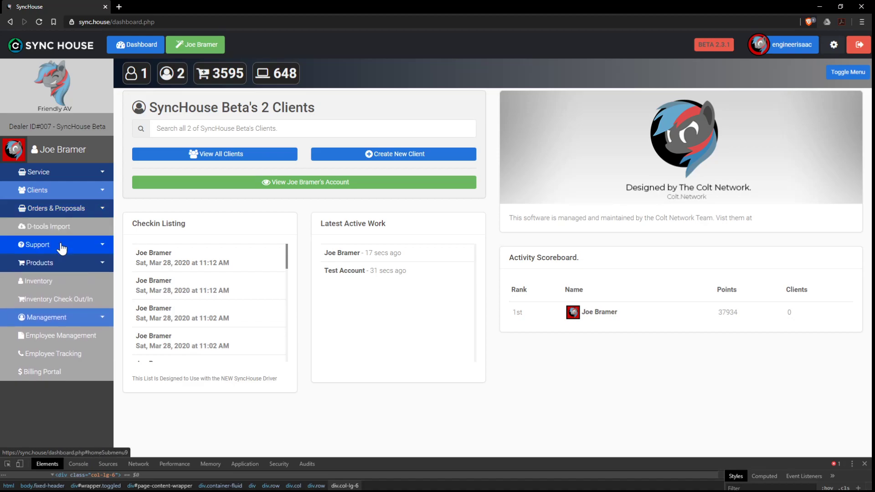
left_click(68, 192)
left_click(70, 176)
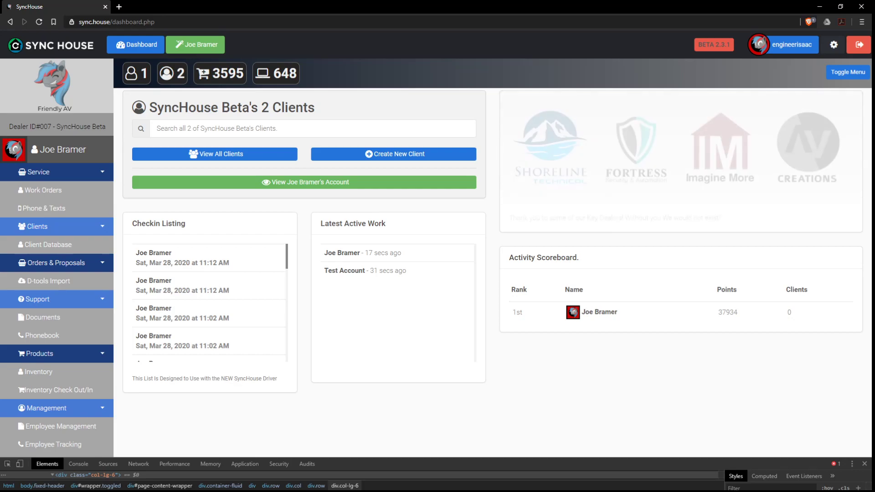
left_click(865, 464)
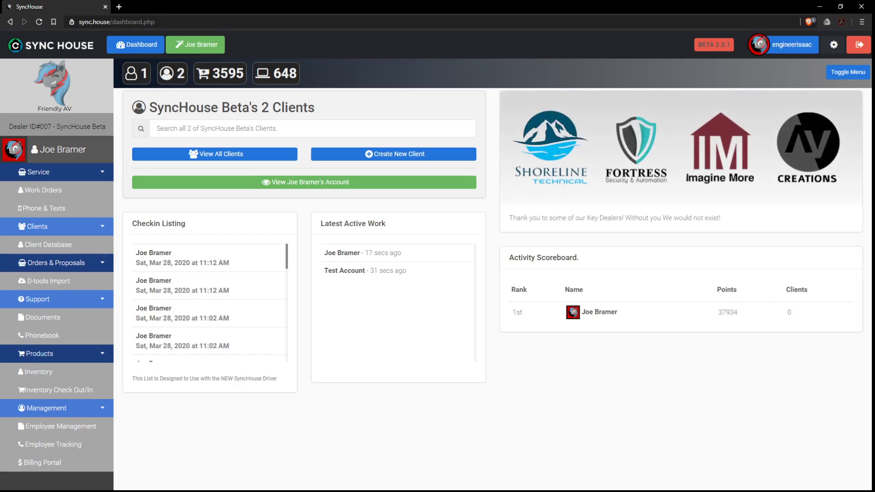